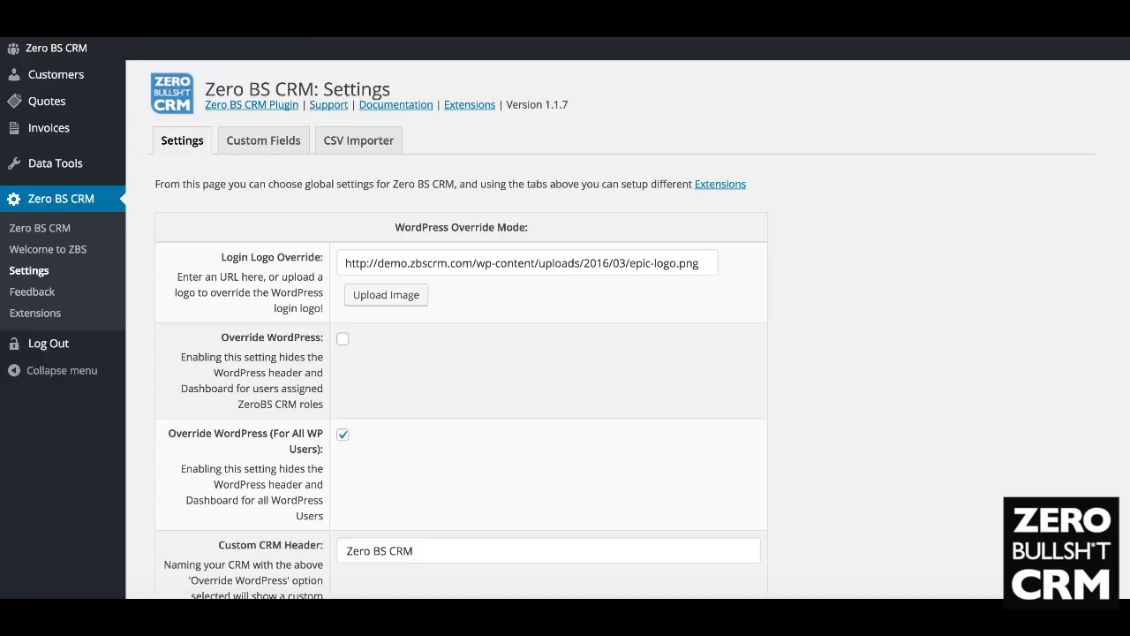
- Show the CSV Importer settings, with save-copies on and three imports logged
{"action": "left_click", "coordinate": [361, 154]}
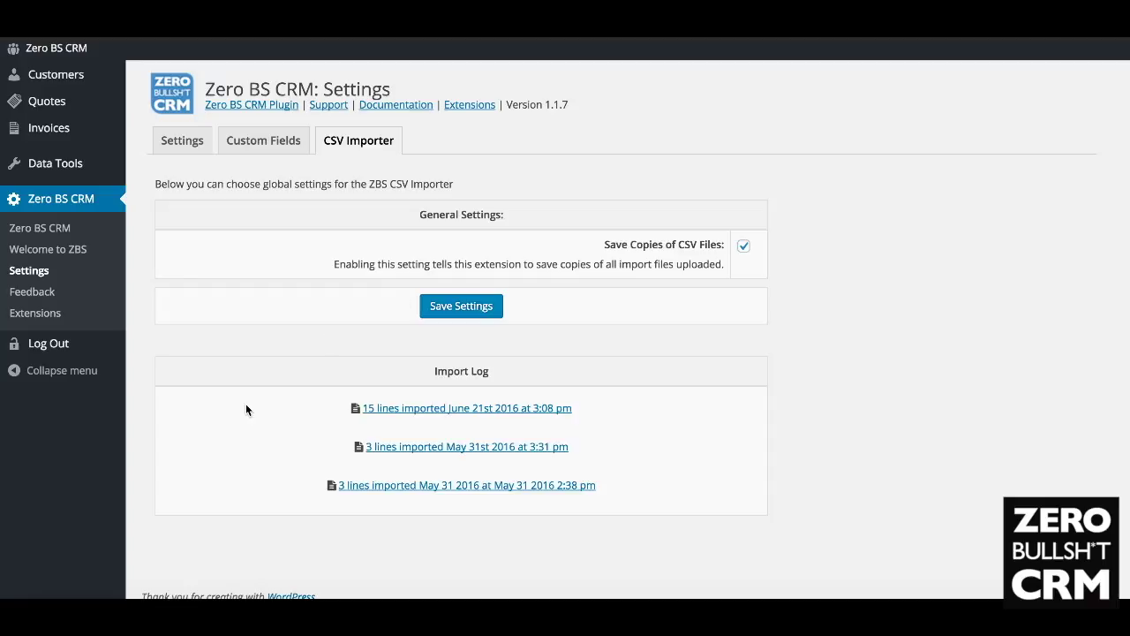
- Upload zbs-crm-csv-import-example-file from Downloads in Data Tools > CSV Importer and start the import
{"action": "mouse_move", "coordinate": [71, 162]}
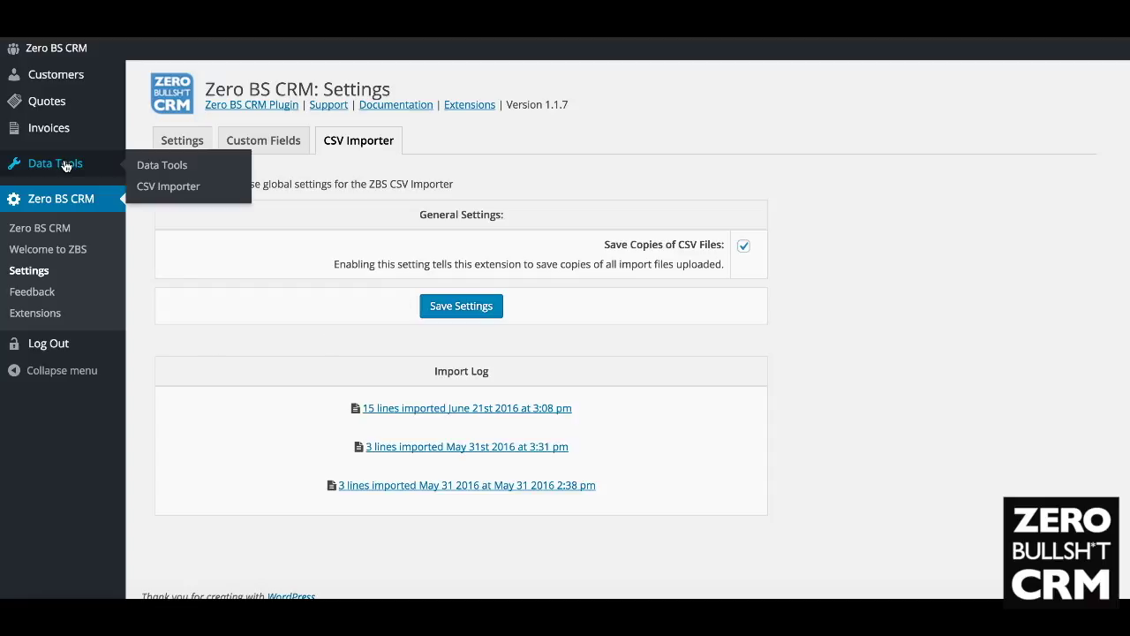
{"action": "left_click", "coordinate": [165, 184]}
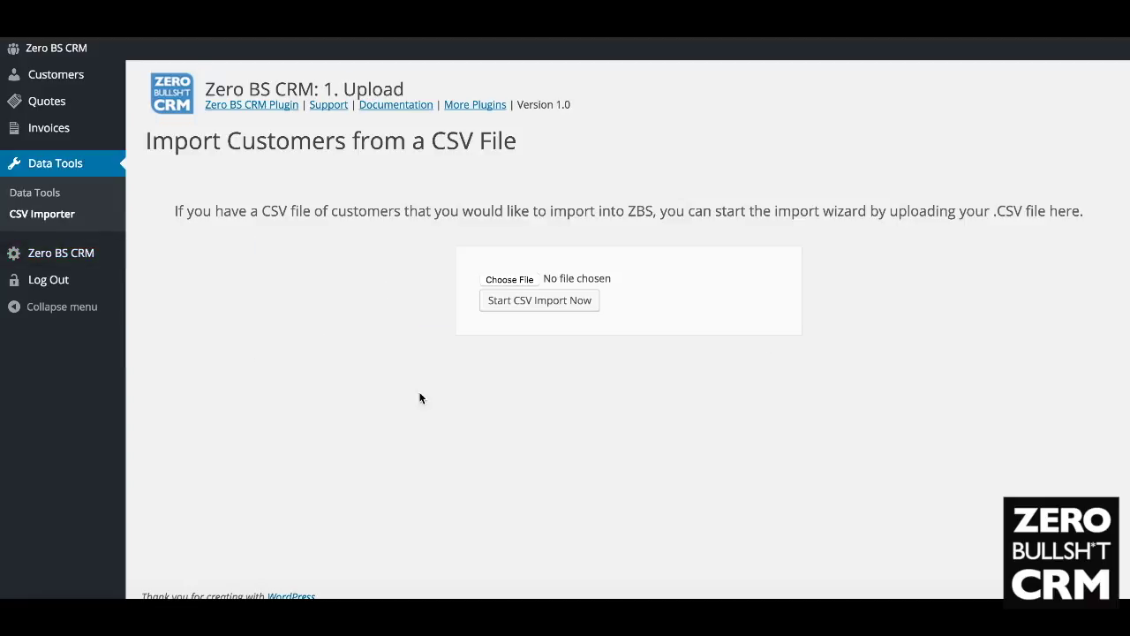
{"action": "left_click", "coordinate": [522, 279]}
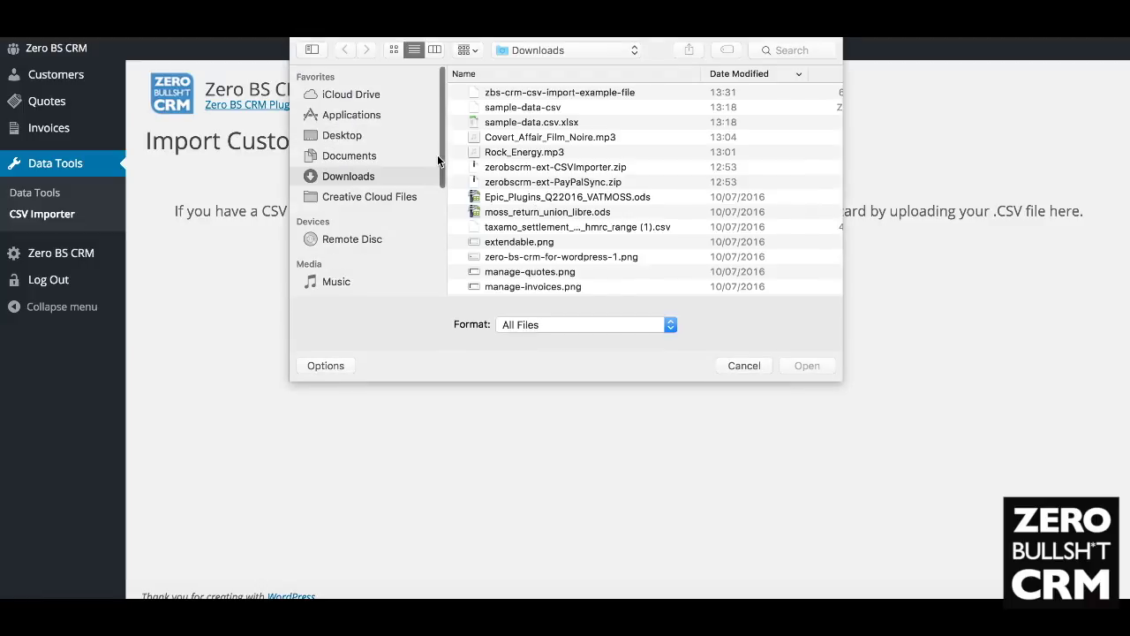
{"action": "double_click", "coordinate": [567, 93]}
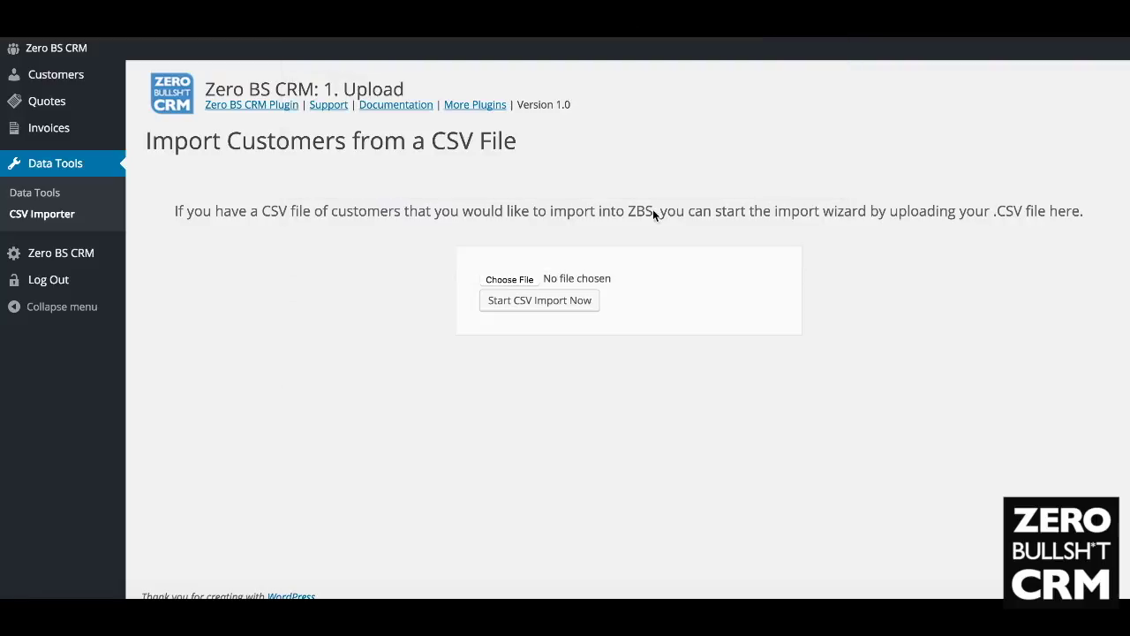
{"action": "left_click", "coordinate": [550, 304]}
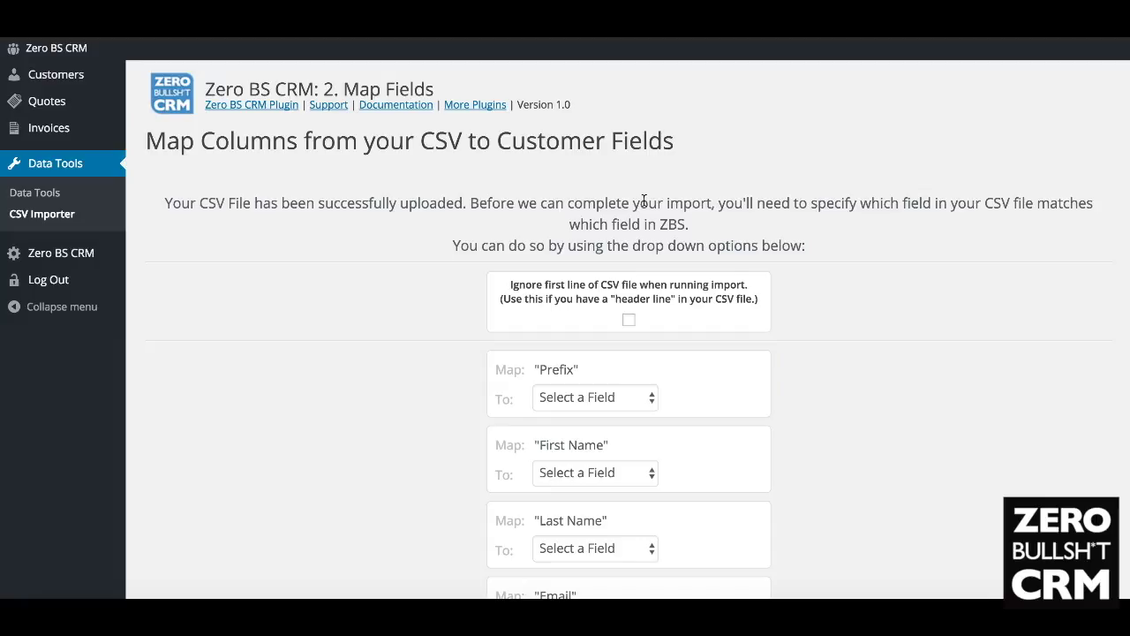
{"action": "scroll", "coordinate": [800, 391], "scroll_direction": "down", "scroll_amount": 5}
{"action": "scroll", "coordinate": [800, 392], "scroll_direction": "up", "scroll_amount": 5}
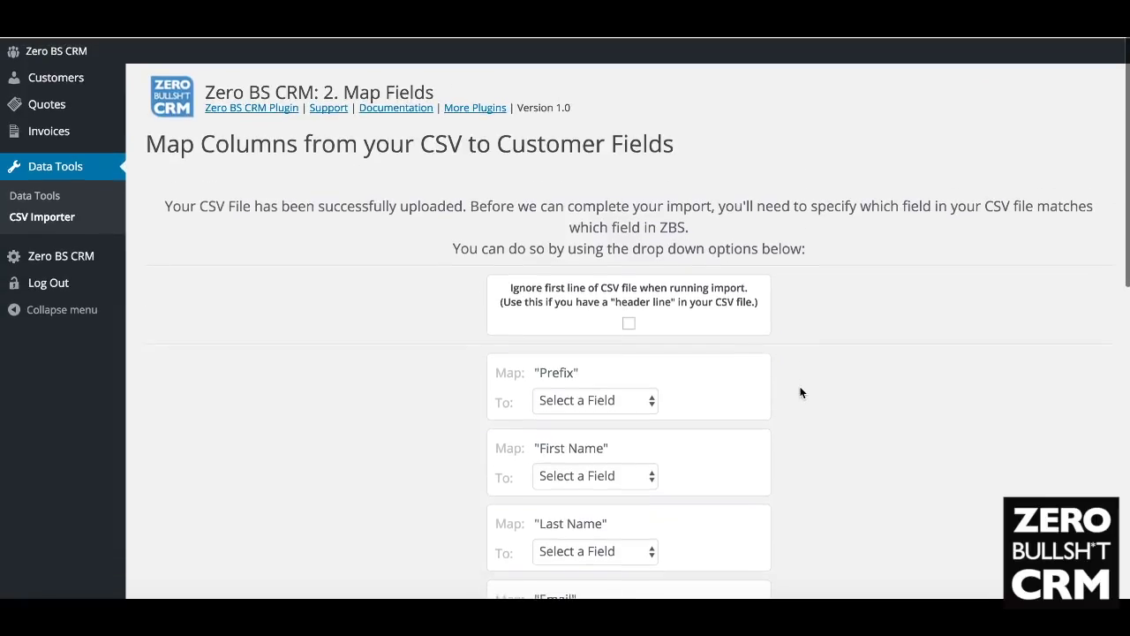
- Bring the CSV forward in Excel and widen column L to about 14.33 for Dog Type
{"action": "left_click", "coordinate": [623, 591]}
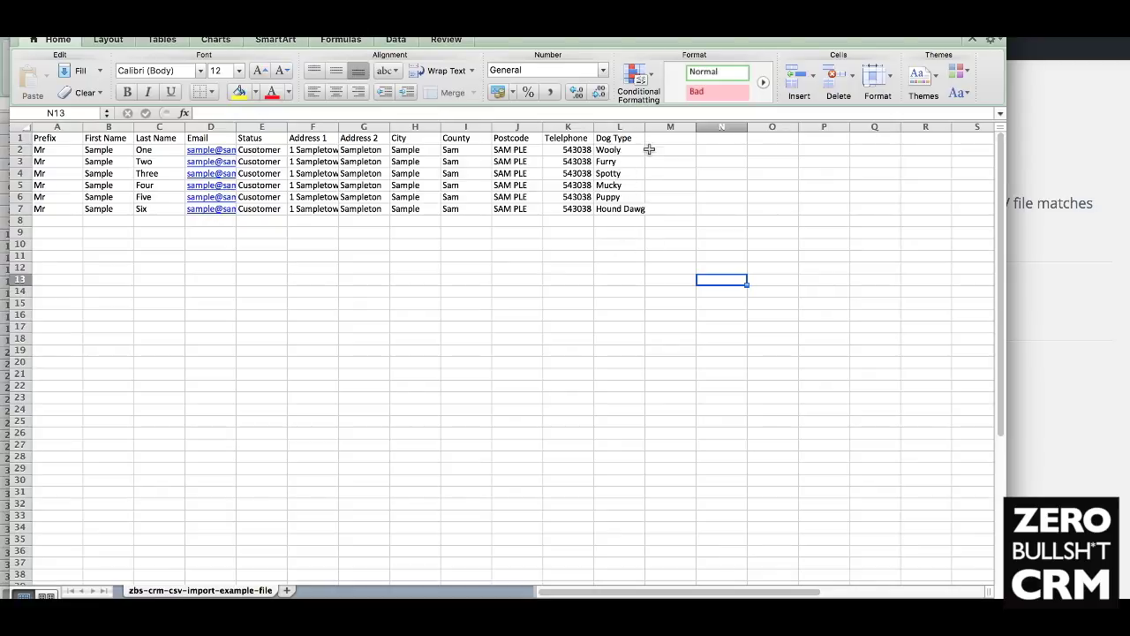
{"action": "left_click_drag", "start_coordinate": [646, 128], "coordinate": [665, 130]}
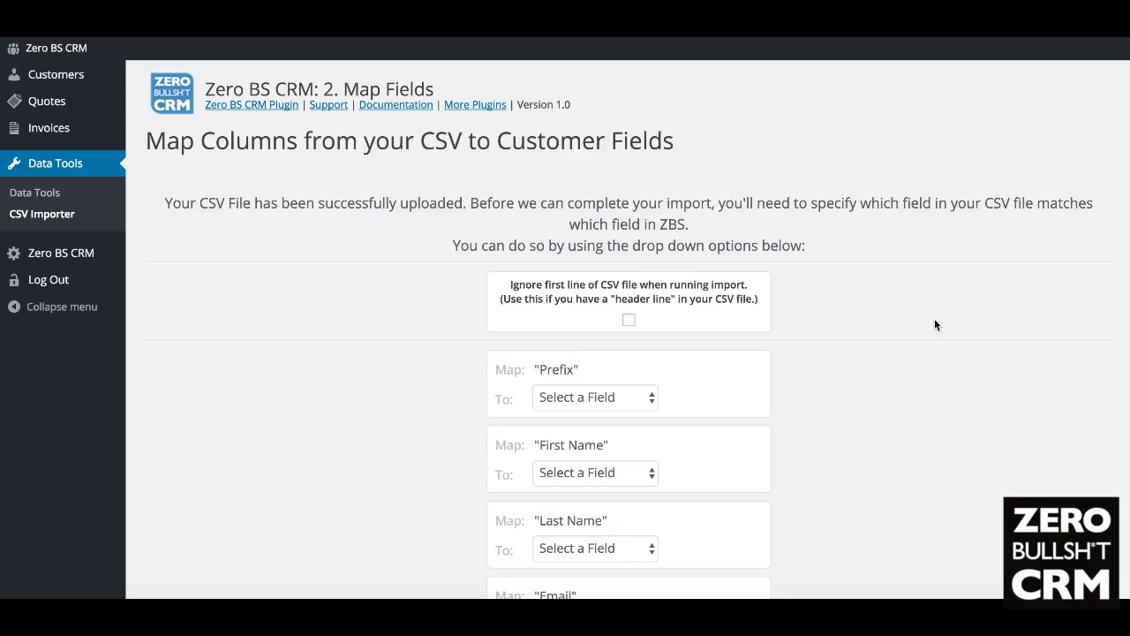
- Scroll the Map Fields page and inspect which fields the Dog Type column can map to
{"action": "scroll", "coordinate": [812, 339], "scroll_direction": "down", "scroll_amount": 5}
{"action": "scroll", "coordinate": [535, 386], "scroll_direction": "down", "scroll_amount": 6}
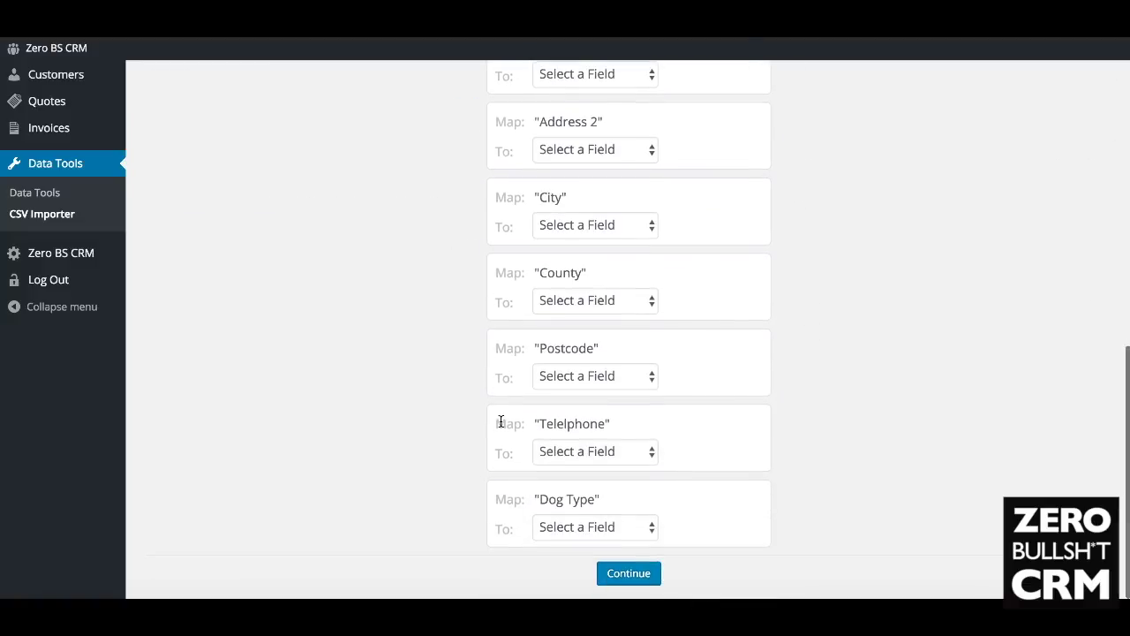
{"action": "scroll", "coordinate": [592, 503], "scroll_direction": "down", "scroll_amount": 1}
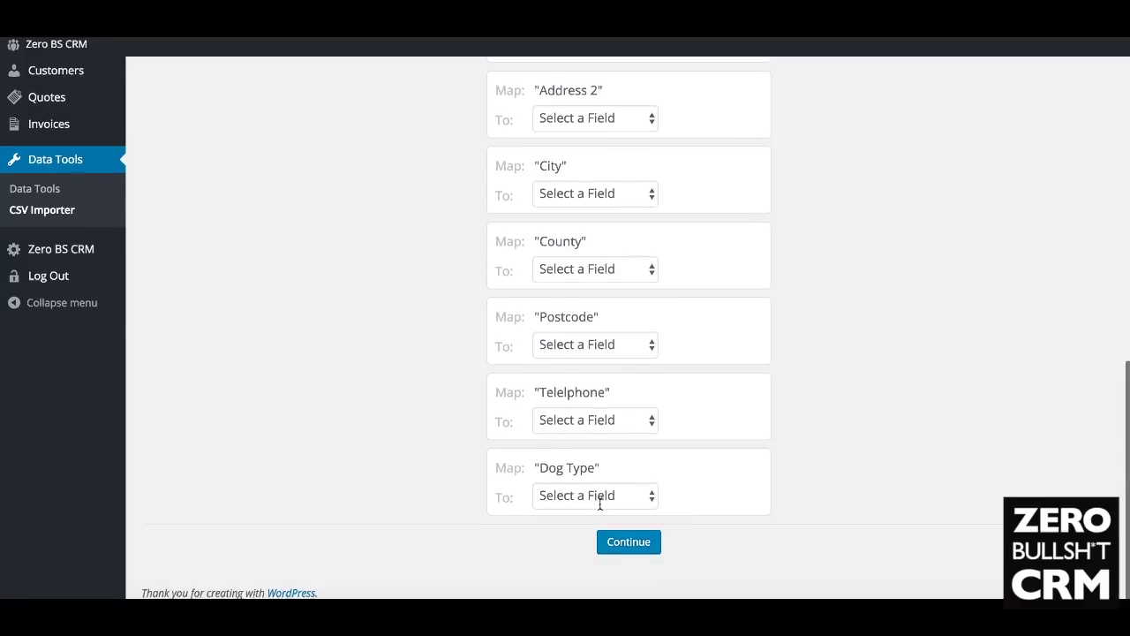
{"action": "left_click", "coordinate": [643, 496]}
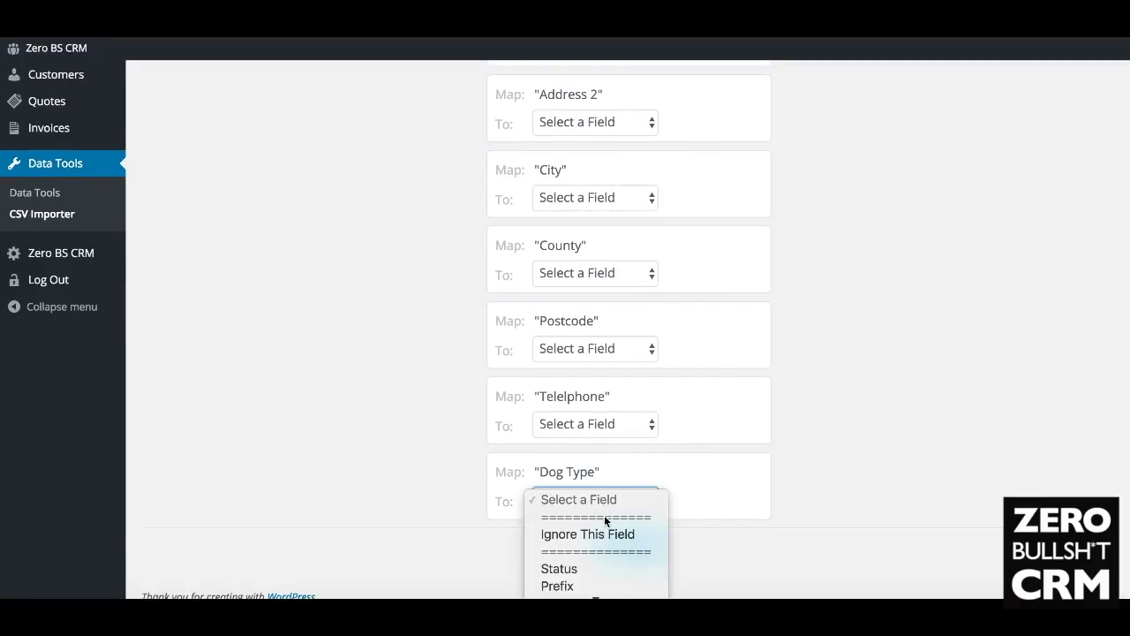
{"action": "scroll", "coordinate": [764, 393], "scroll_direction": "up", "scroll_amount": 4}
{"action": "scroll", "coordinate": [765, 393], "scroll_direction": "up", "scroll_amount": 4}
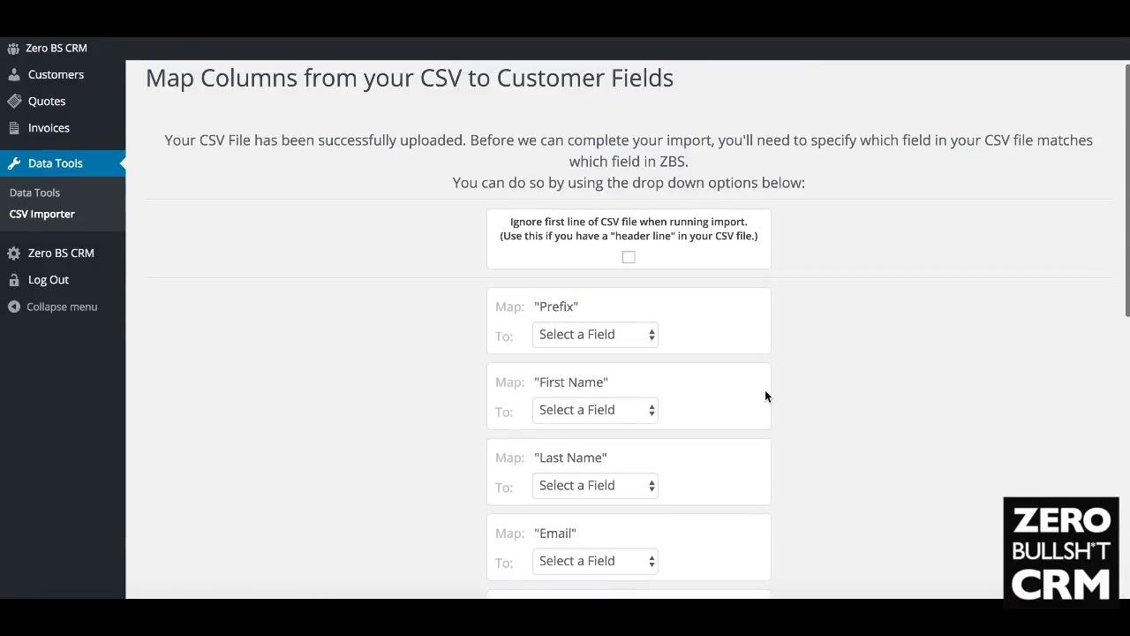
- Browse the Prefix column's field choices several times, leaving it unmapped
{"action": "left_click", "coordinate": [648, 336]}
{"action": "left_click", "coordinate": [830, 349]}
{"action": "scroll", "coordinate": [831, 349], "scroll_direction": "down", "scroll_amount": 3}
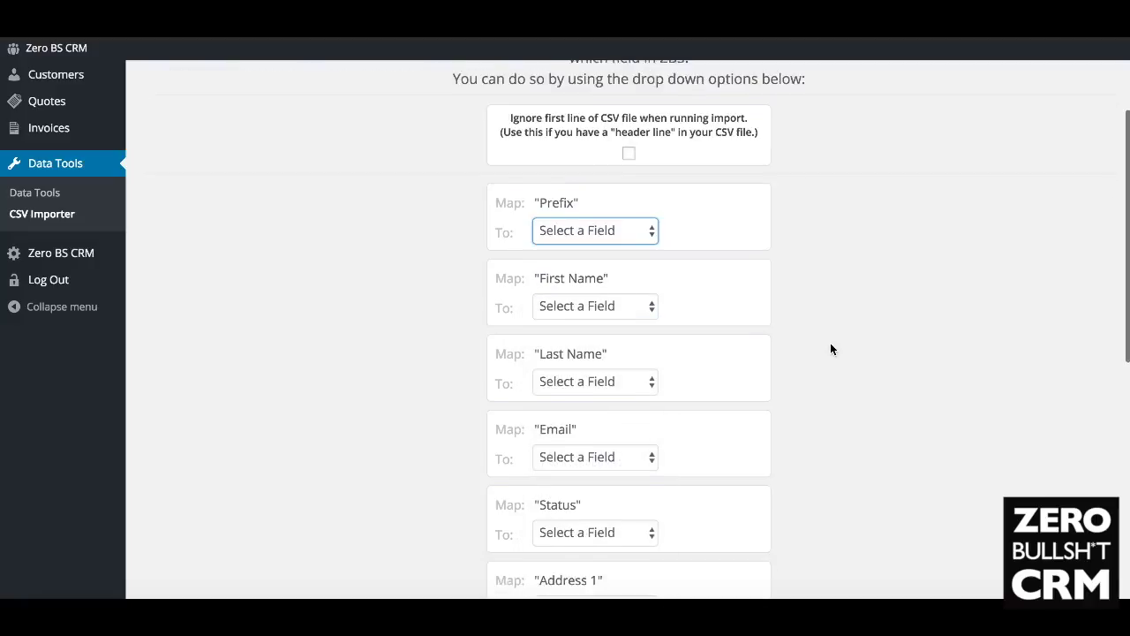
{"action": "left_click", "coordinate": [643, 133]}
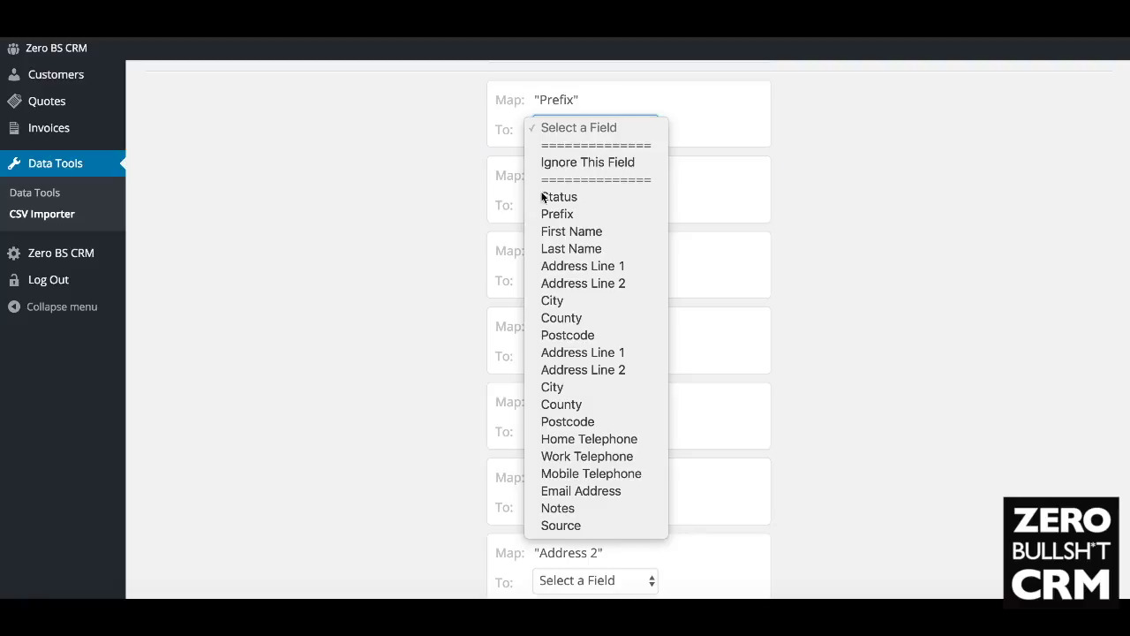
{"action": "left_click", "coordinate": [323, 265]}
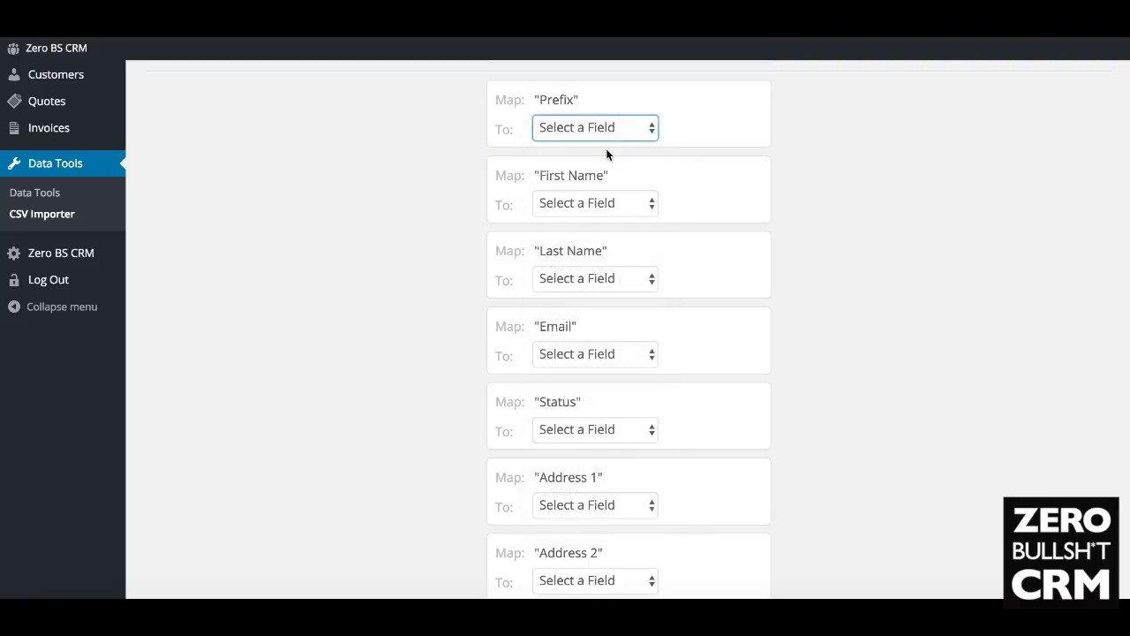
{"action": "left_click", "coordinate": [644, 129]}
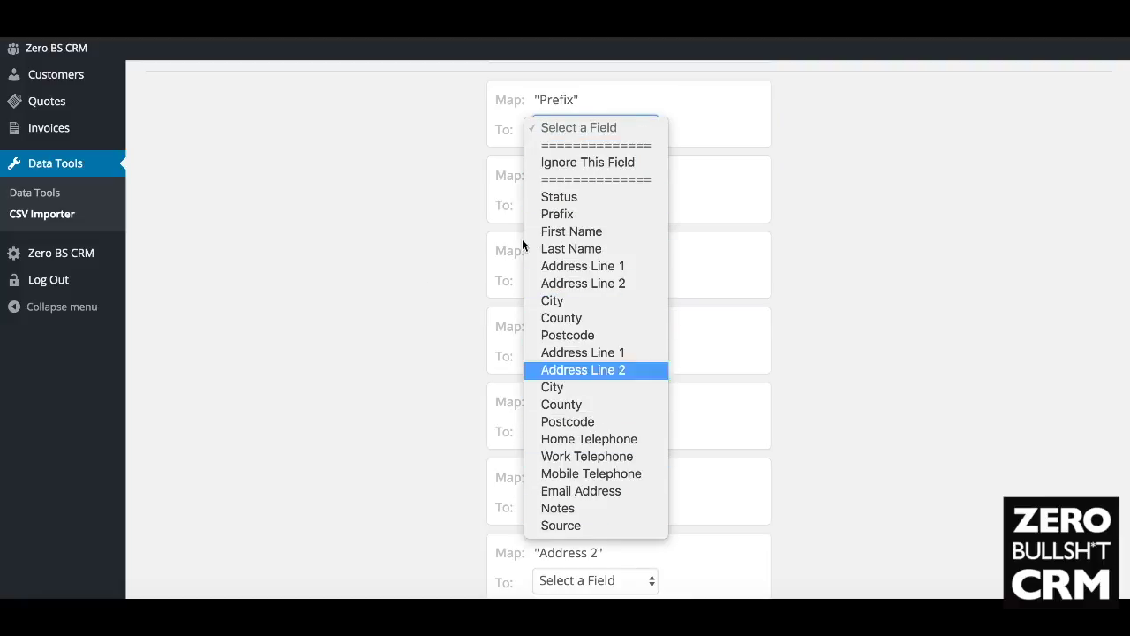
{"action": "left_click", "coordinate": [357, 210]}
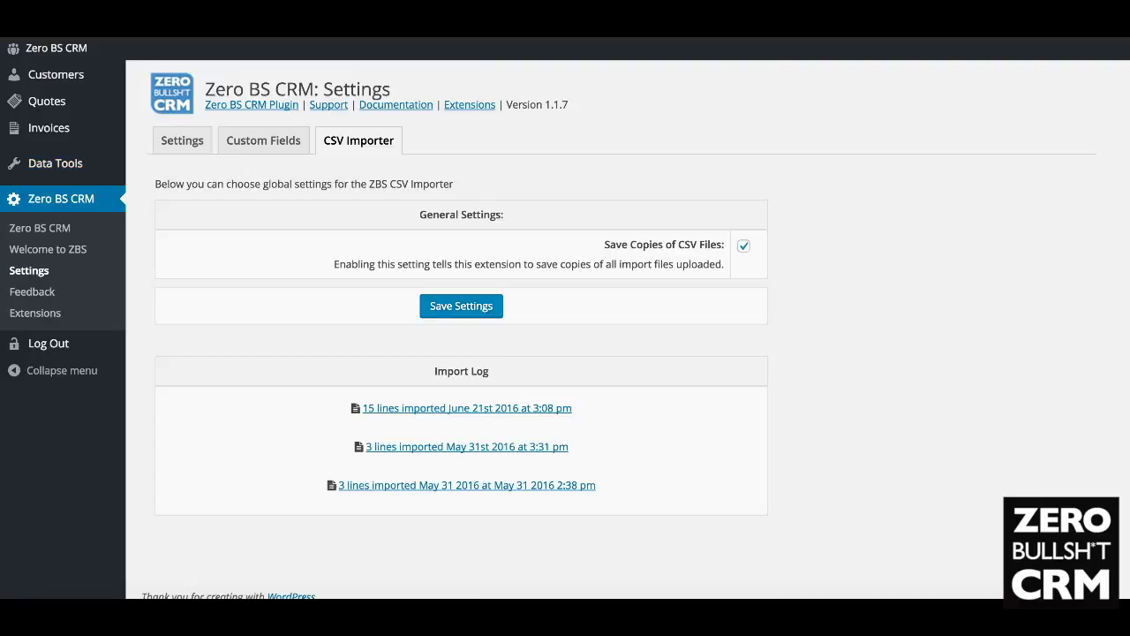
- Add a customer custom field 'Dog Type' with placeholder 'Wooly, Fluffy, Hound' and save it
{"action": "left_click", "coordinate": [264, 143]}
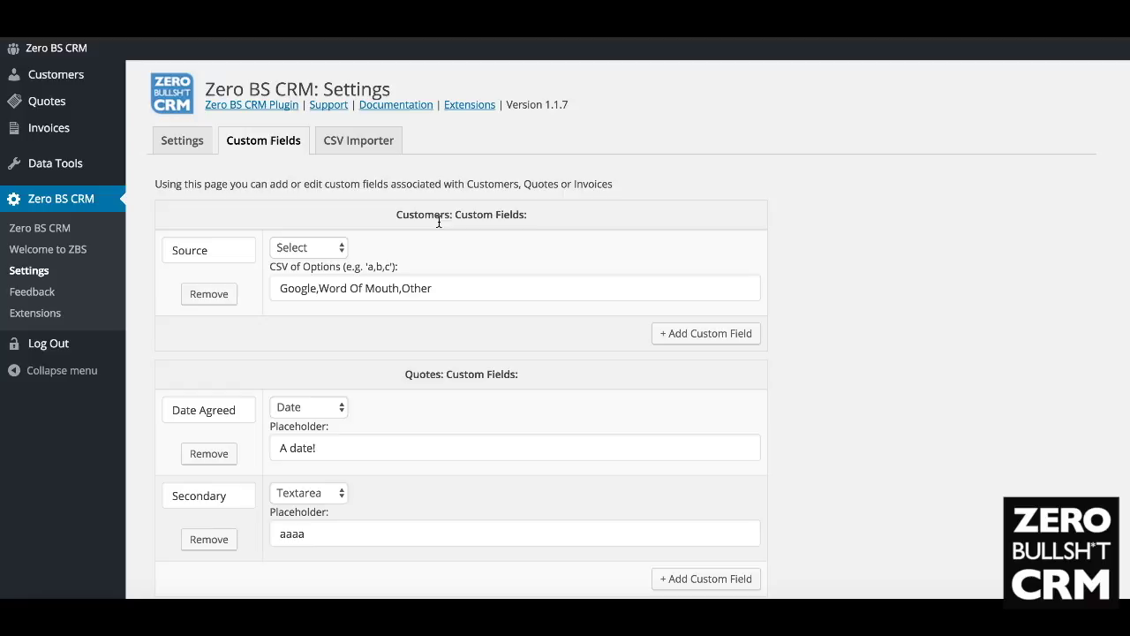
{"action": "left_click", "coordinate": [706, 333]}
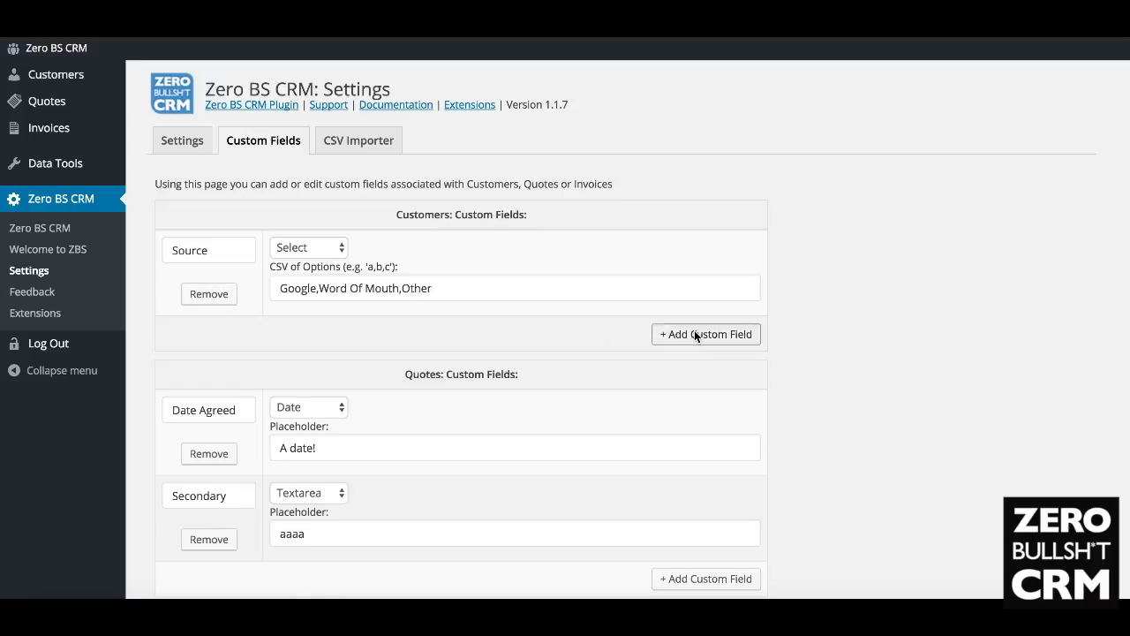
{"action": "left_click", "coordinate": [211, 332]}
{"action": "type", "text": "Dog"}
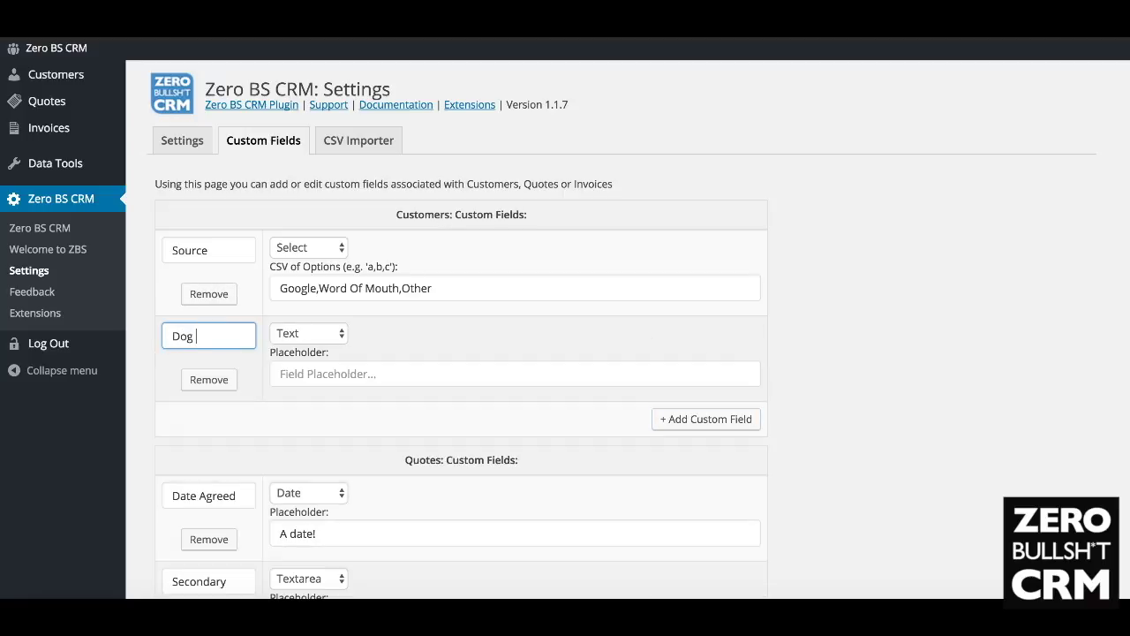
{"action": "type", "text": " Type"}
{"action": "left_click", "coordinate": [358, 374]}
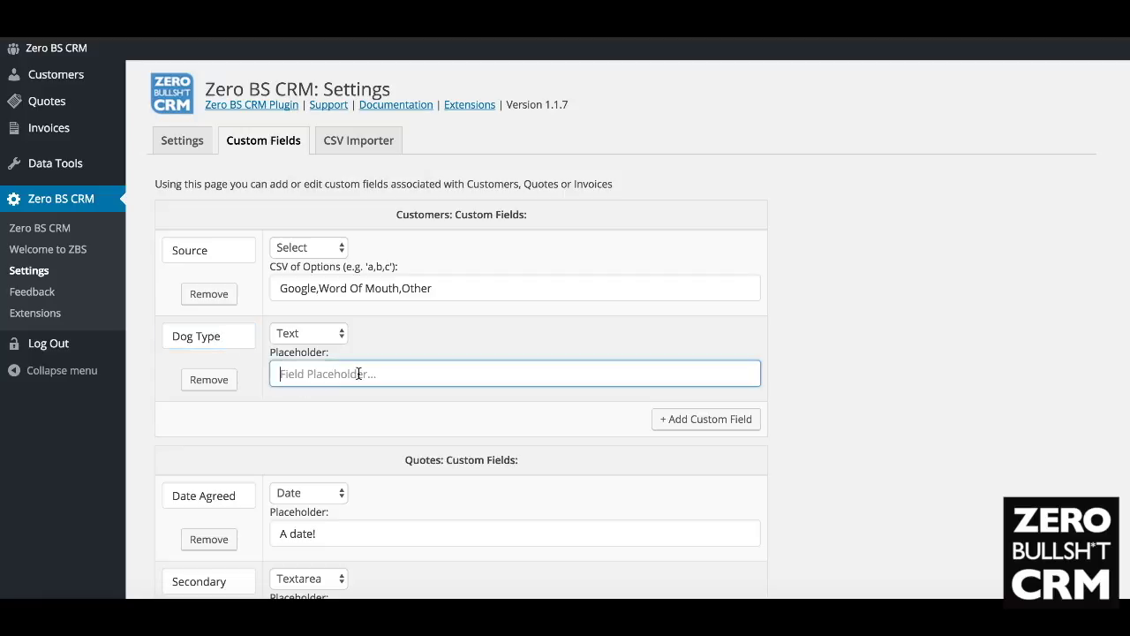
{"action": "type", "text": "Wooly, Fluffy, Hound"}
{"action": "scroll", "coordinate": [527, 415], "scroll_direction": "down", "scroll_amount": 5}
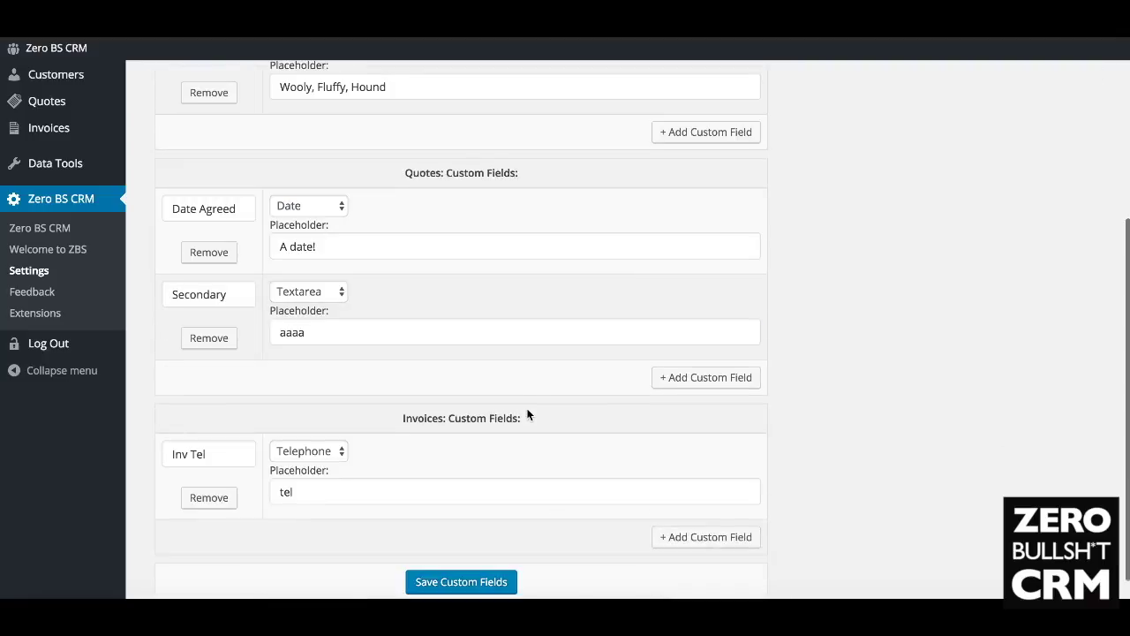
{"action": "left_click", "coordinate": [471, 541]}
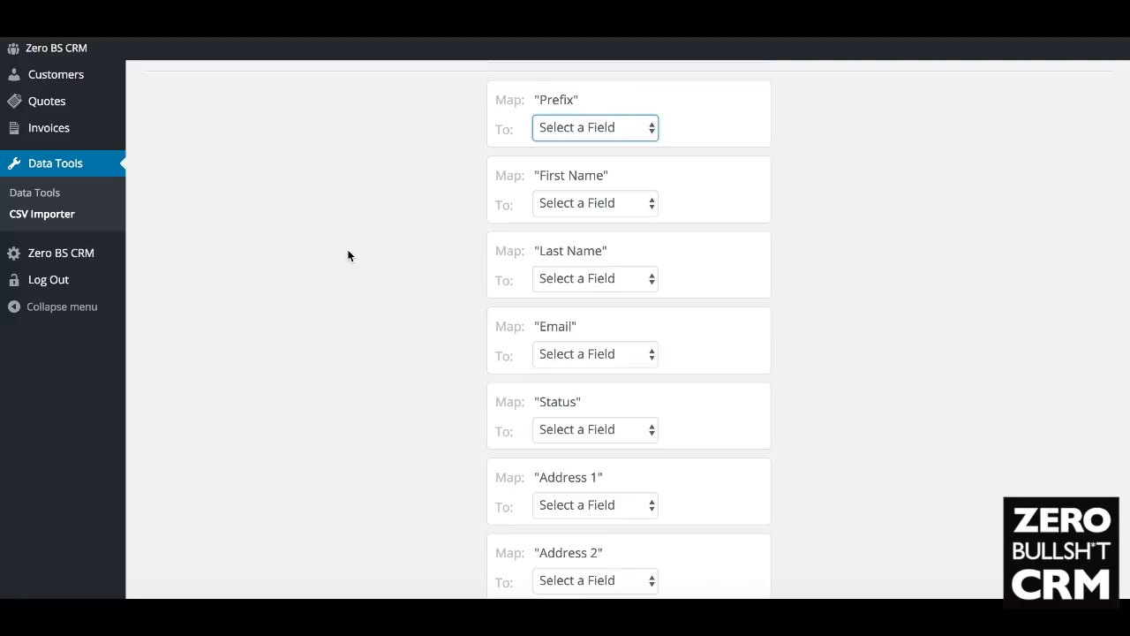
- Re-upload zbs-crm-csv-import-example-file.csv and start the CSV import again
{"action": "scroll", "coordinate": [347, 276], "scroll_direction": "up", "scroll_amount": 5}
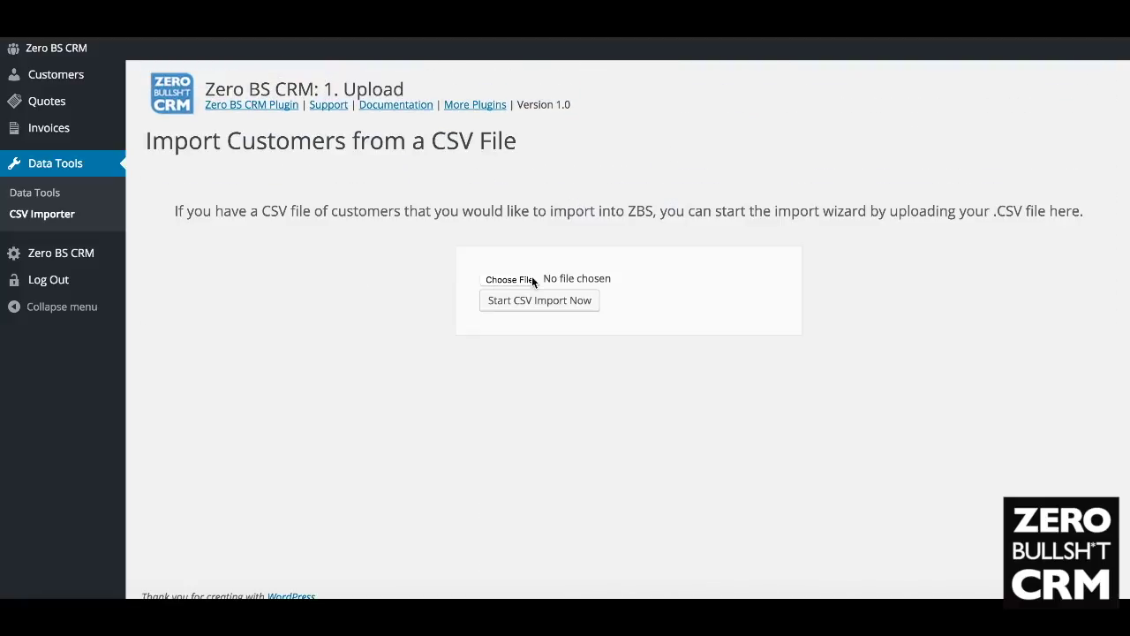
{"action": "left_click", "coordinate": [533, 280]}
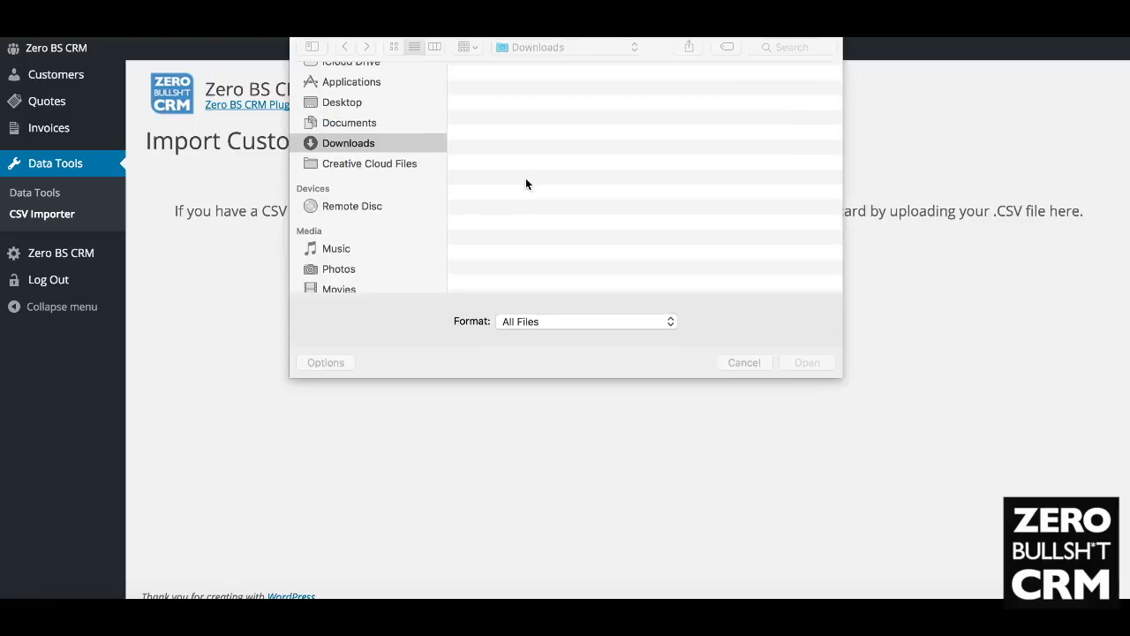
{"action": "left_click", "coordinate": [527, 93]}
{"action": "double_click", "coordinate": [527, 92]}
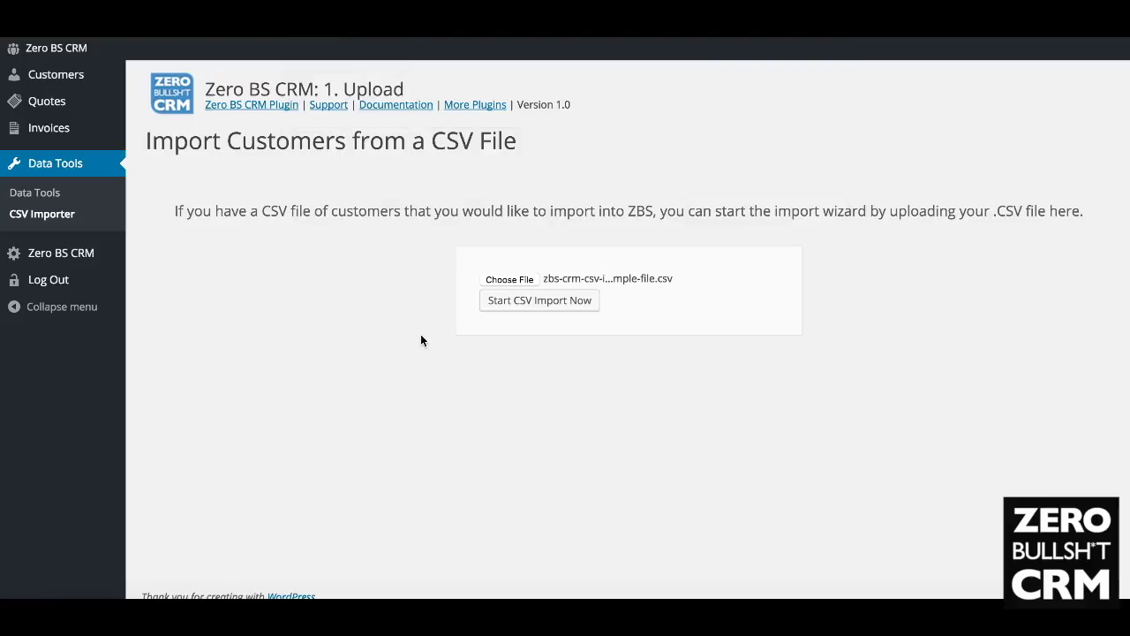
{"action": "left_click", "coordinate": [545, 306]}
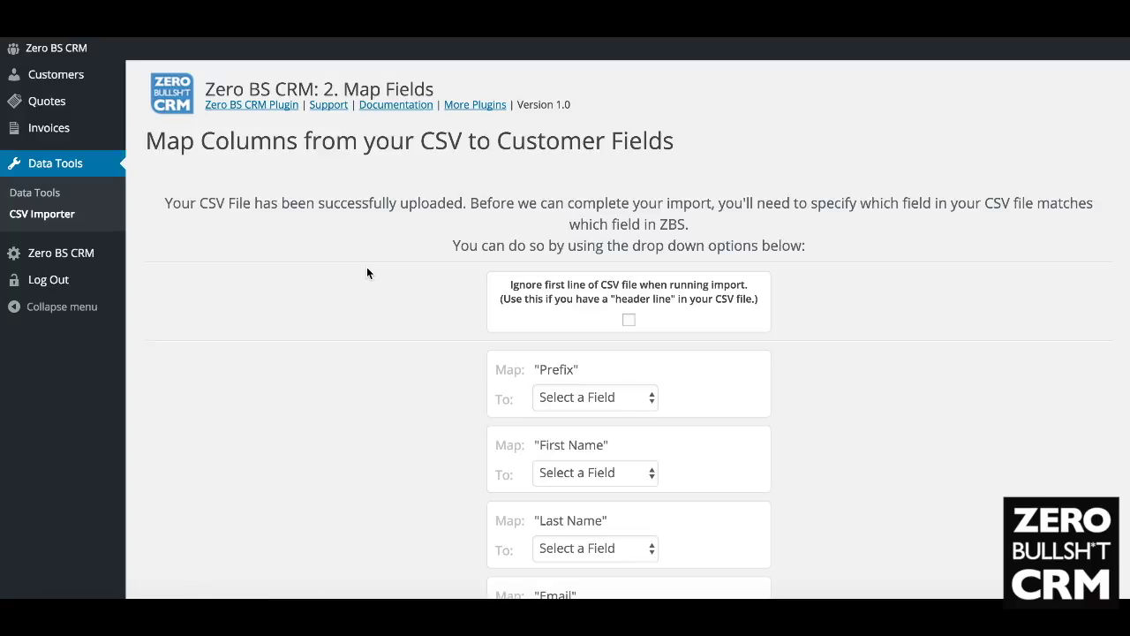
- Check the spreadsheet, then set the import to ignore the CSV header line
{"action": "scroll", "coordinate": [367, 273], "scroll_direction": "down", "scroll_amount": 2}
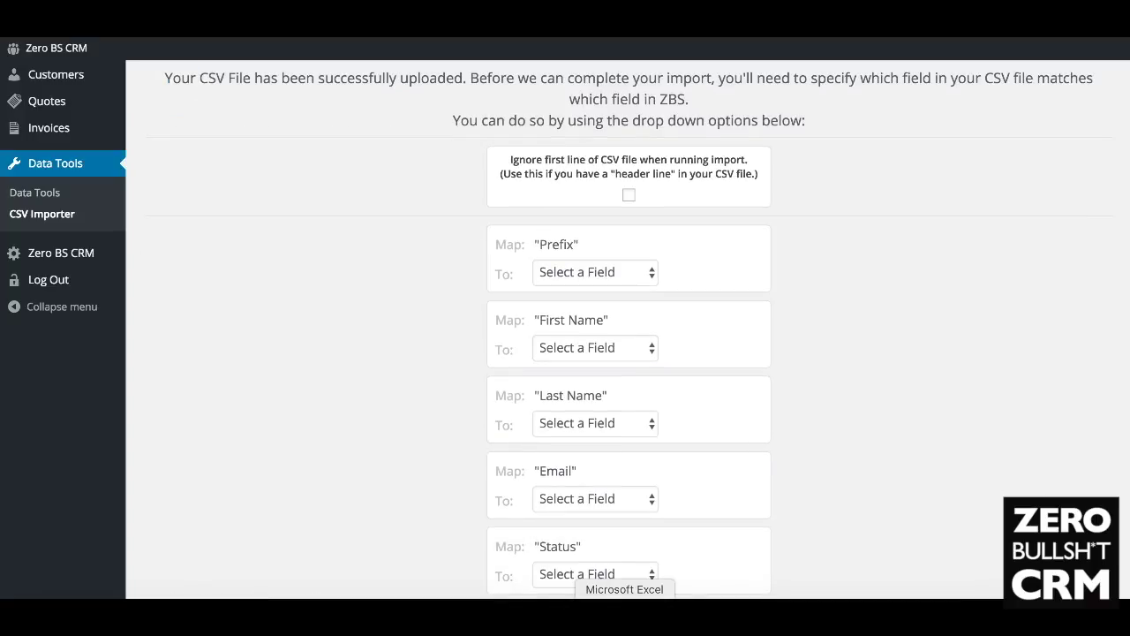
{"action": "left_click", "coordinate": [625, 609]}
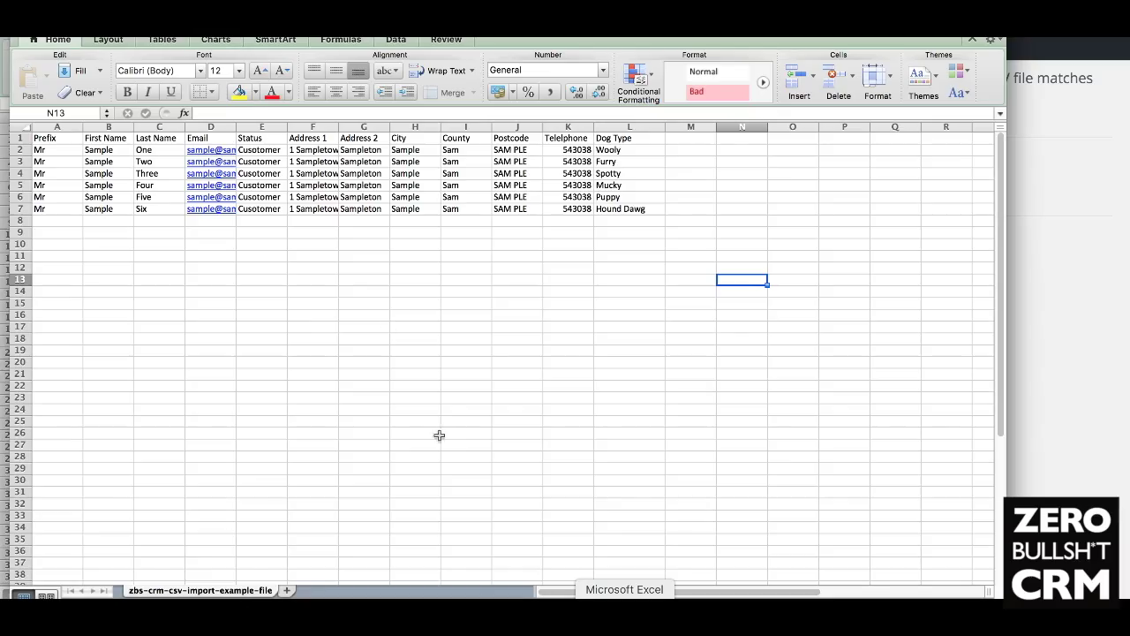
{"action": "left_click", "coordinate": [1024, 214]}
{"action": "left_click", "coordinate": [632, 198]}
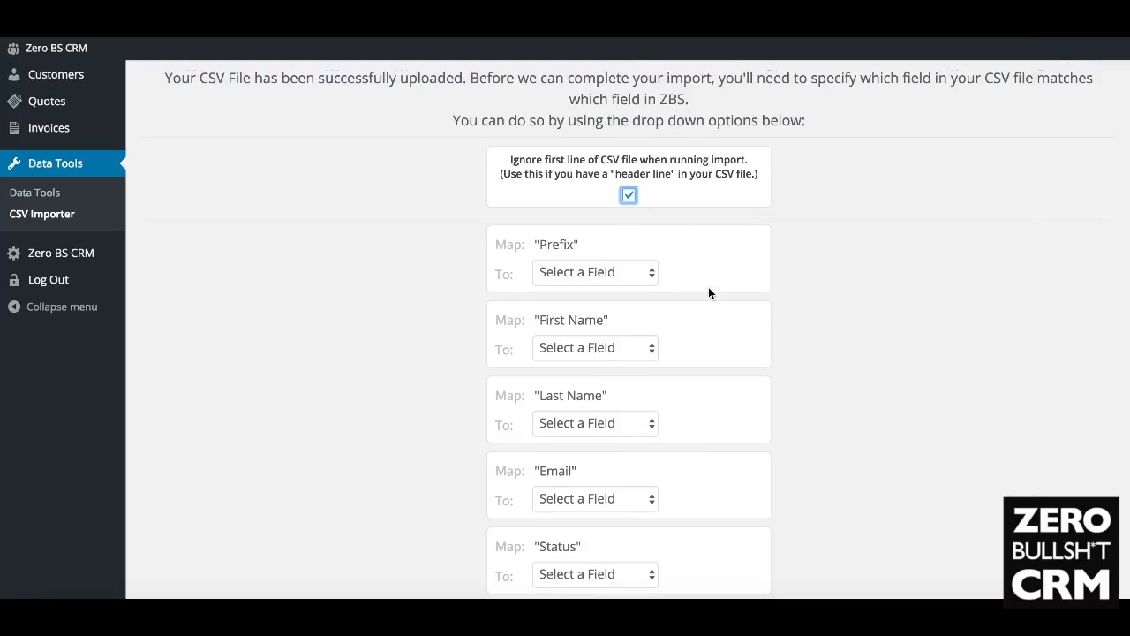
{"action": "scroll", "coordinate": [709, 290], "scroll_direction": "down", "scroll_amount": 2}
- Map Prefix, First Name and Last Name columns to their matching fields
{"action": "left_click", "coordinate": [646, 210]}
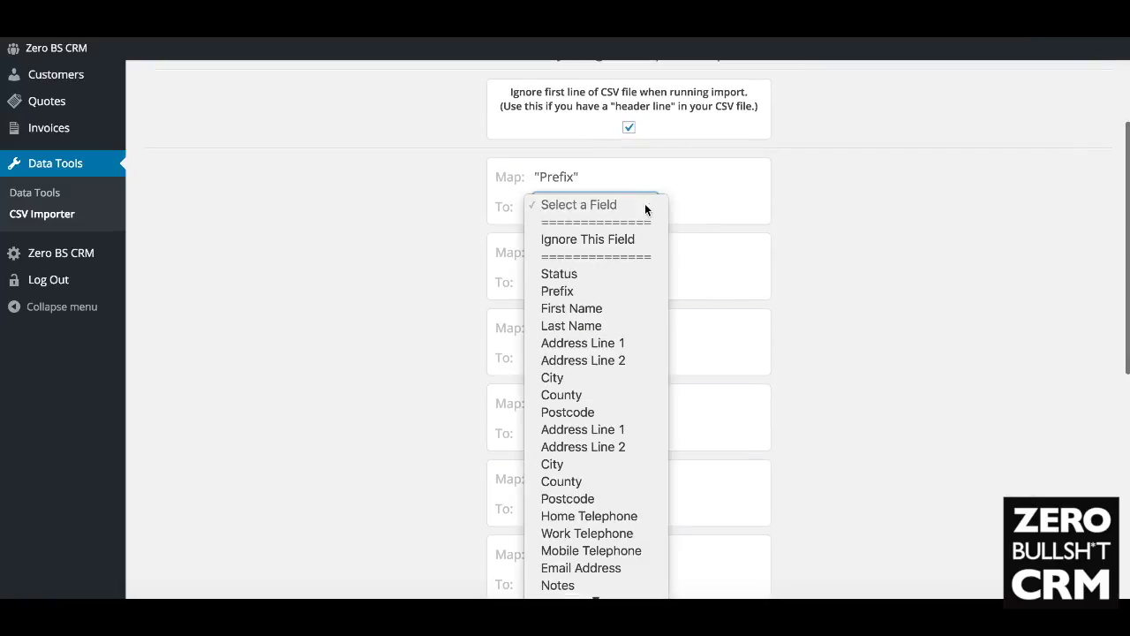
{"action": "left_click", "coordinate": [617, 290]}
{"action": "left_click", "coordinate": [632, 281]}
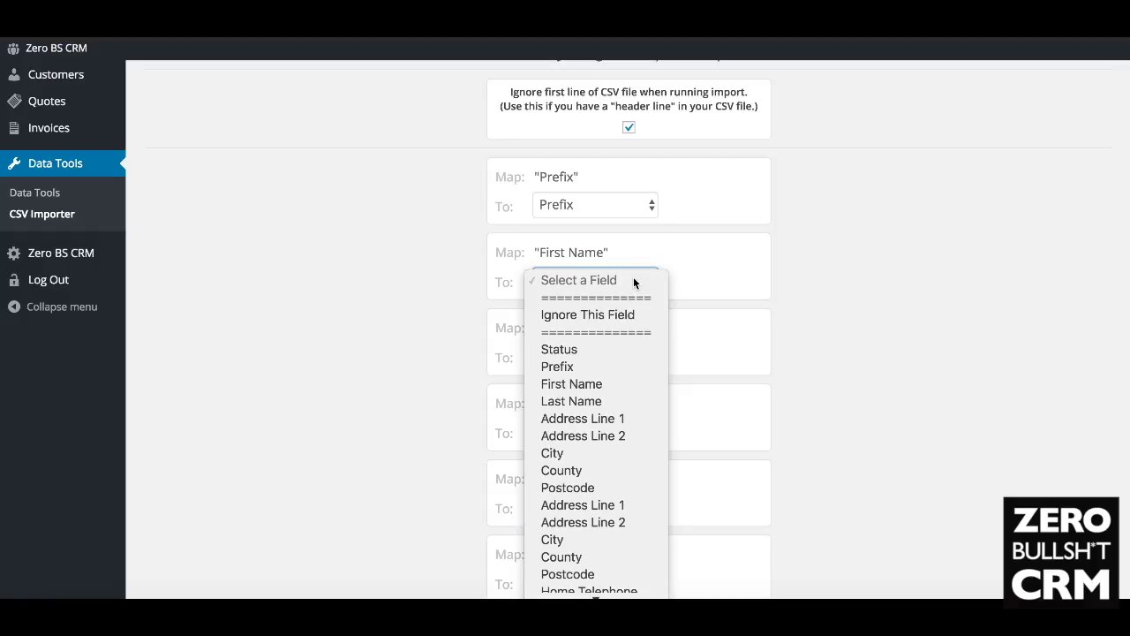
{"action": "left_click", "coordinate": [615, 383]}
{"action": "left_click", "coordinate": [634, 357]}
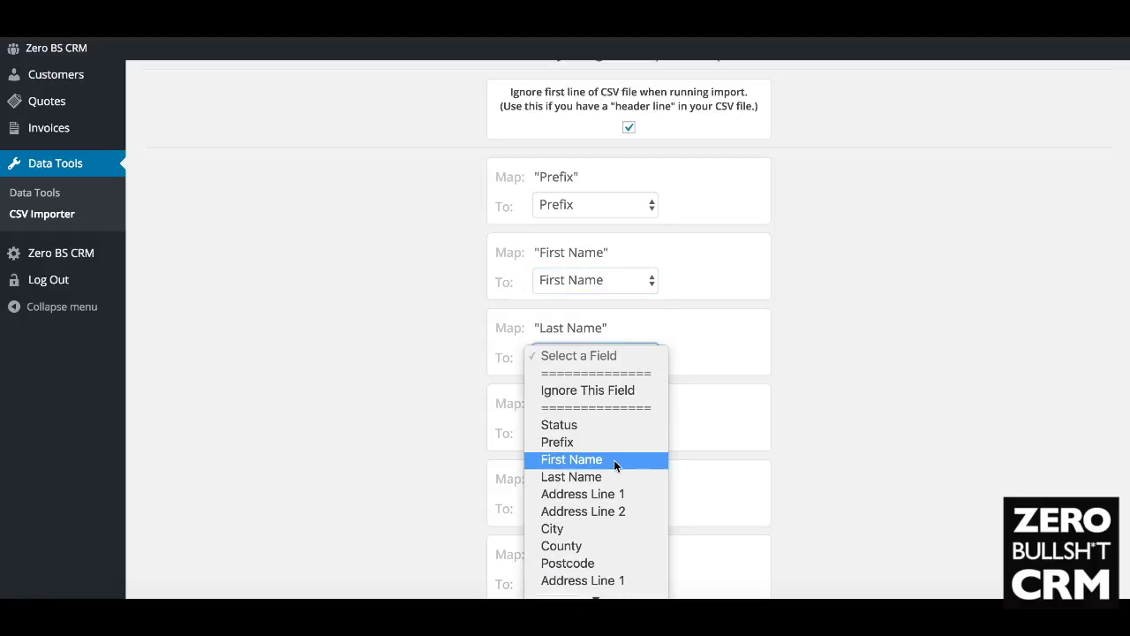
{"action": "left_click", "coordinate": [614, 459]}
{"action": "left_click", "coordinate": [642, 356]}
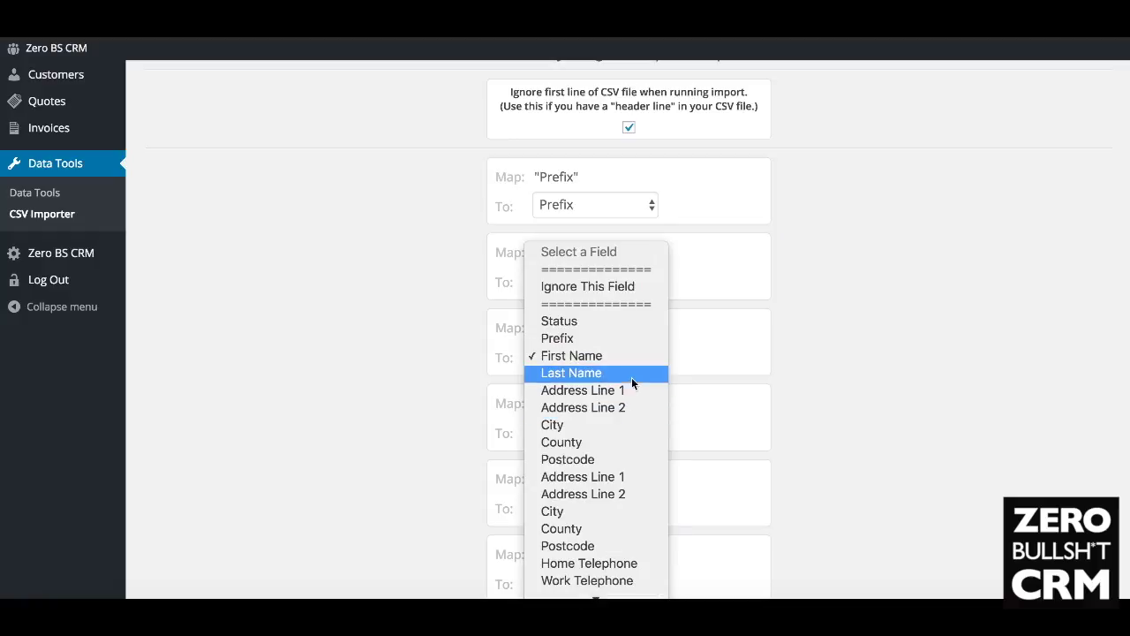
{"action": "left_click", "coordinate": [631, 377]}
- Map the Email column to Email Address and Status to Status
{"action": "scroll", "coordinate": [808, 378], "scroll_direction": "down", "scroll_amount": 2}
{"action": "scroll", "coordinate": [808, 380], "scroll_direction": "down", "scroll_amount": 2}
{"action": "left_click", "coordinate": [631, 215]}
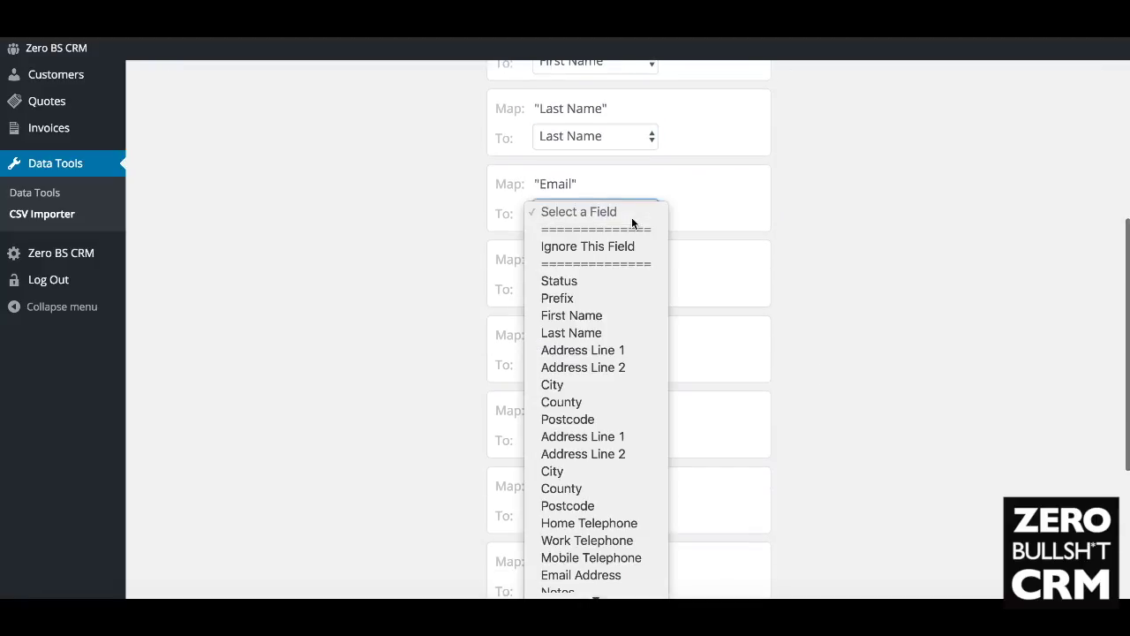
{"action": "scroll", "coordinate": [600, 494], "scroll_direction": "down", "scroll_amount": 1}
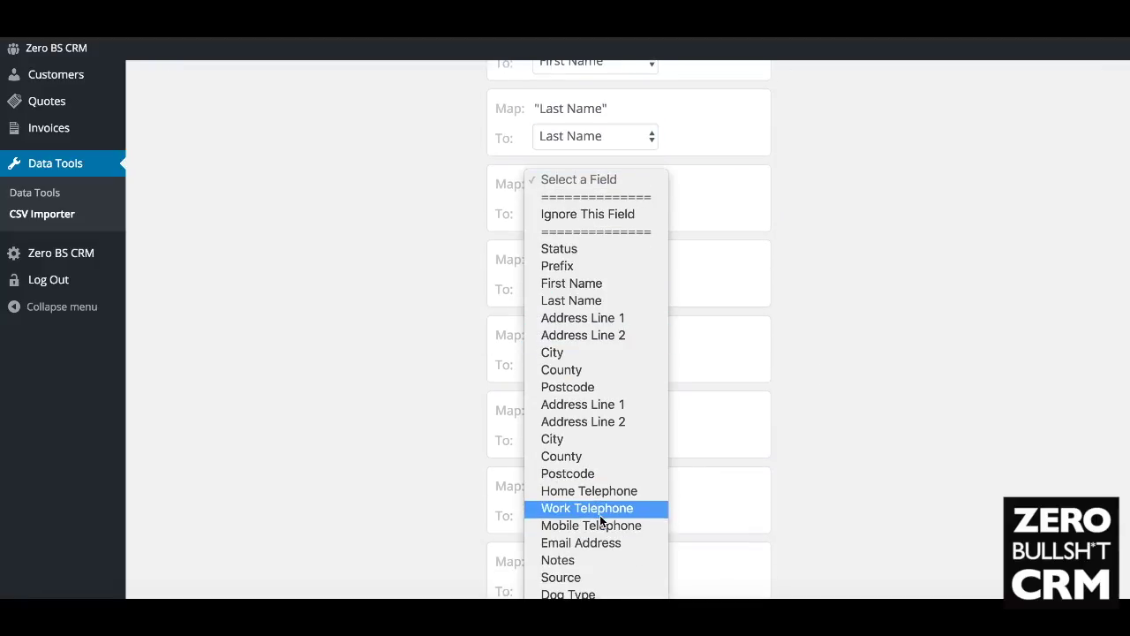
{"action": "left_click", "coordinate": [601, 542]}
{"action": "scroll", "coordinate": [794, 350], "scroll_direction": "down", "scroll_amount": 2}
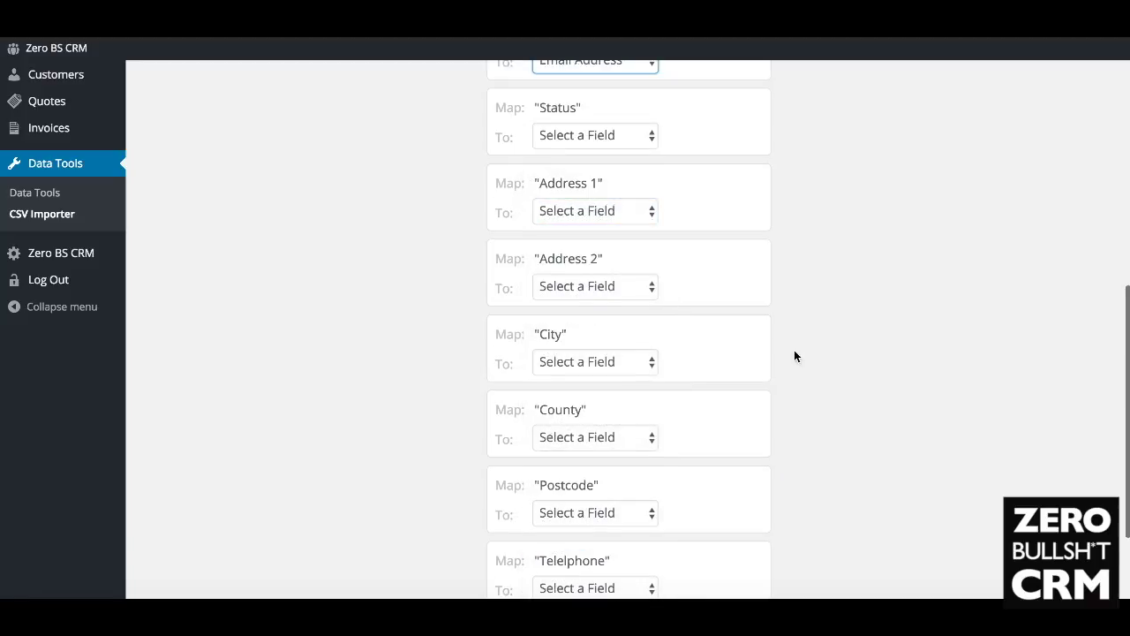
{"action": "scroll", "coordinate": [636, 197], "scroll_direction": "up", "scroll_amount": 1}
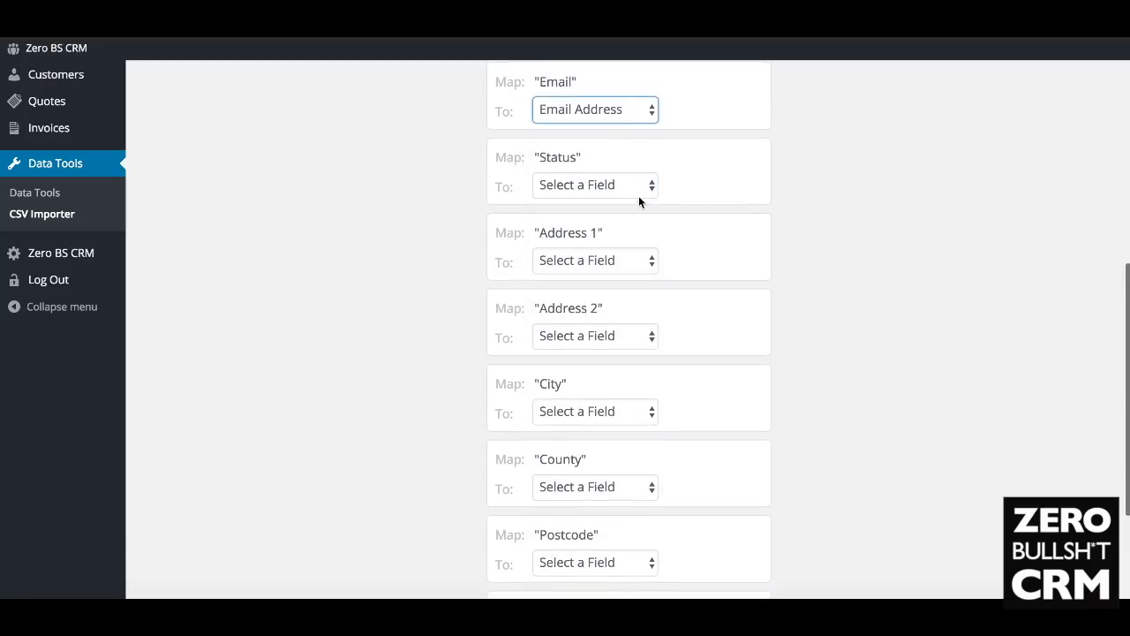
{"action": "left_click", "coordinate": [639, 195]}
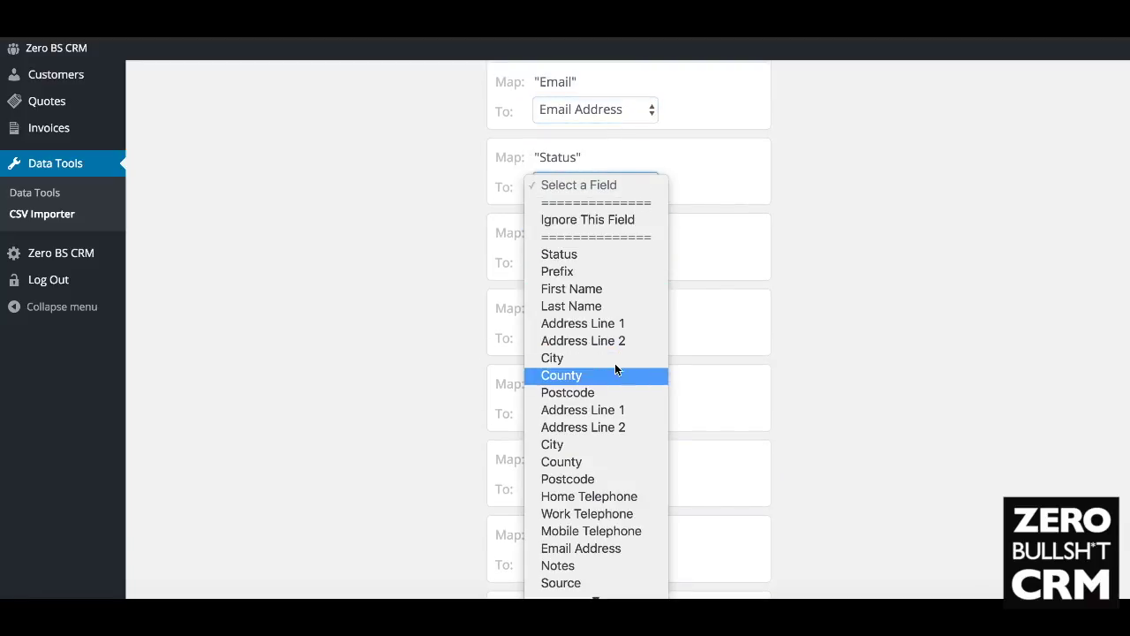
{"action": "left_click", "coordinate": [612, 256]}
- Map Address 1 and 2 to Address Line 1 and 2, plus City, County and Postcode
{"action": "scroll", "coordinate": [774, 292], "scroll_direction": "down", "scroll_amount": 2}
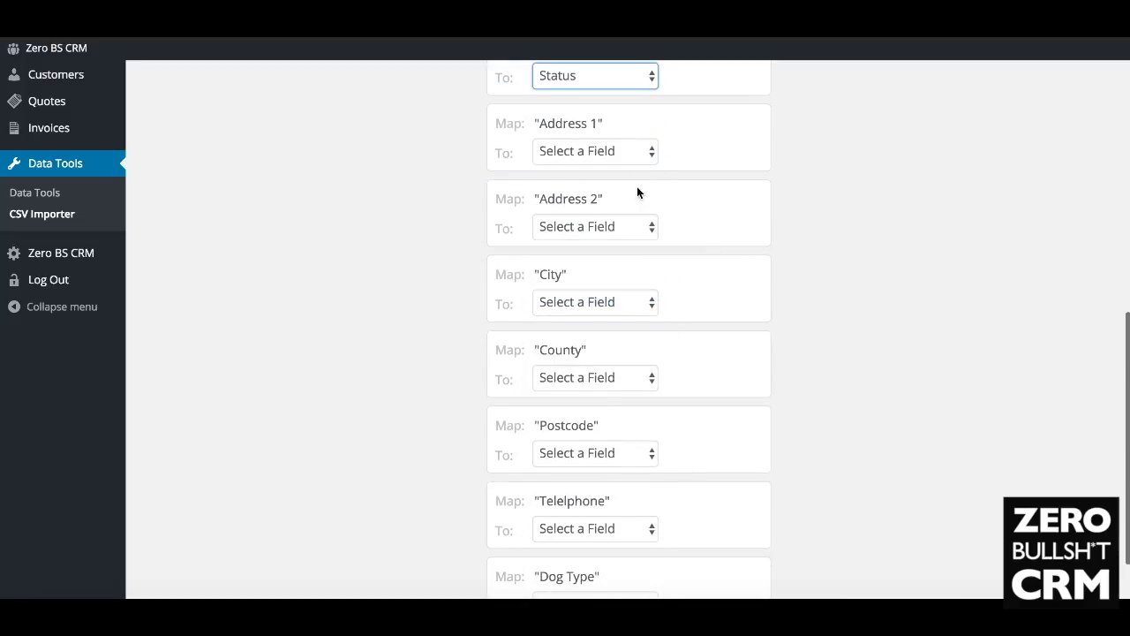
{"action": "left_click", "coordinate": [641, 151]}
{"action": "left_click", "coordinate": [621, 289]}
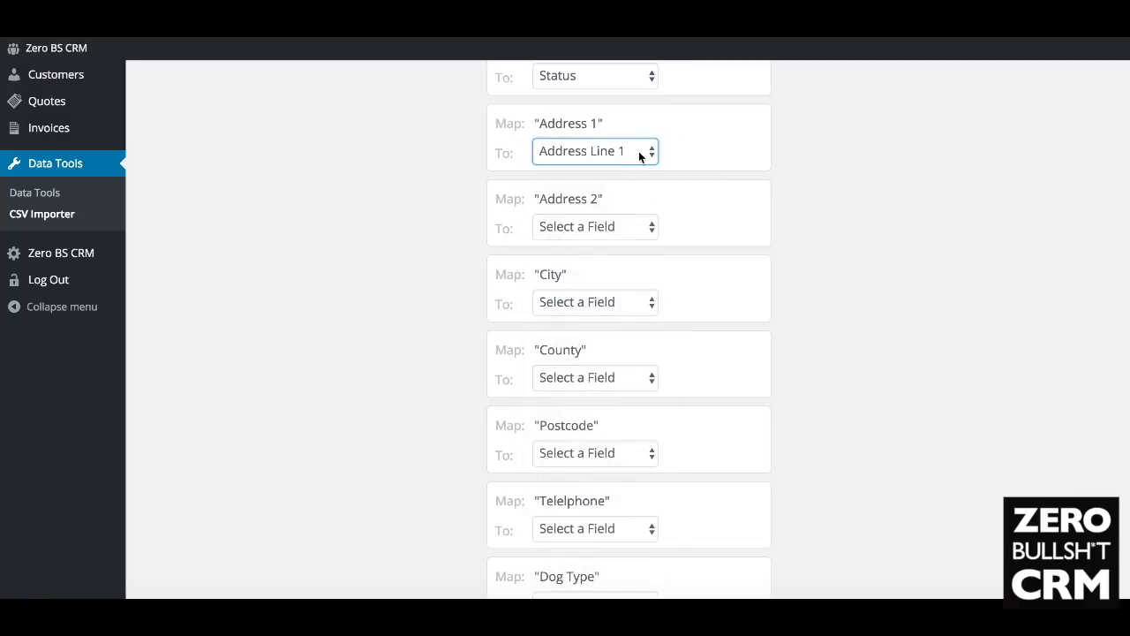
{"action": "left_click", "coordinate": [639, 227]}
{"action": "left_click", "coordinate": [626, 384]}
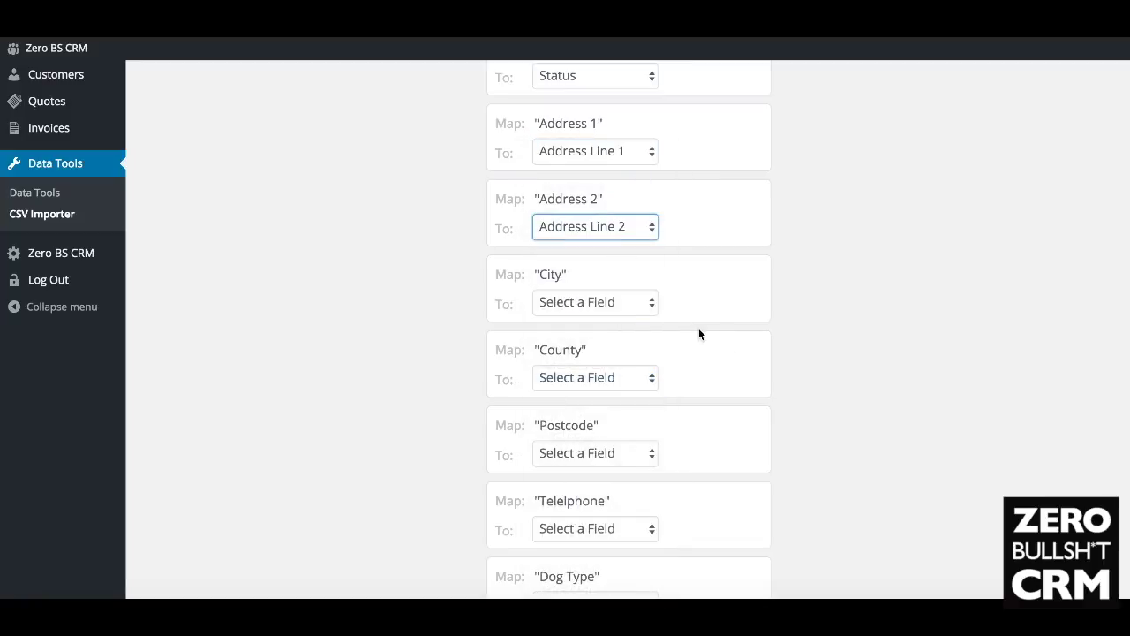
{"action": "left_click", "coordinate": [646, 301]}
{"action": "key", "text": "Escape"}
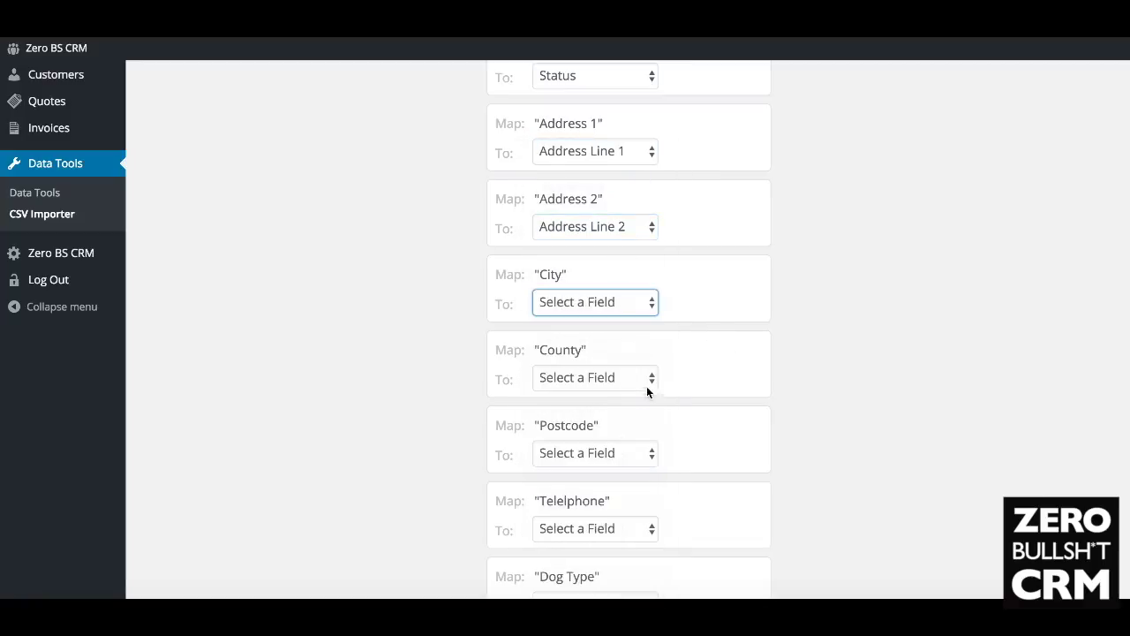
{"action": "left_click", "coordinate": [637, 378]}
{"action": "left_click", "coordinate": [597, 568]}
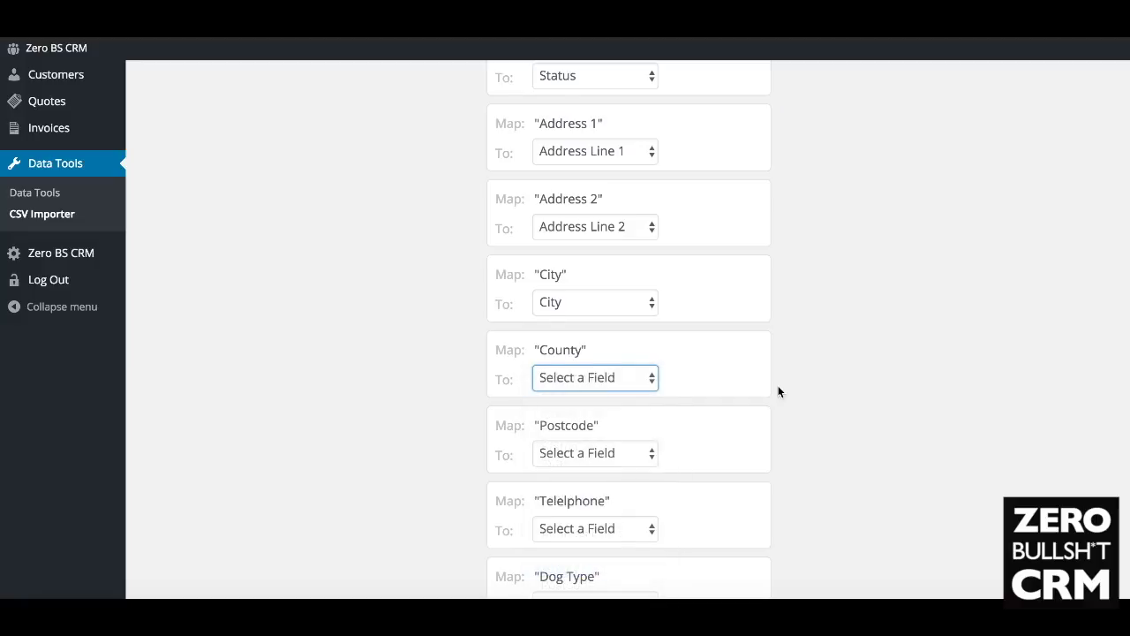
{"action": "scroll", "coordinate": [778, 391], "scroll_direction": "down", "scroll_amount": 2}
{"action": "left_click", "coordinate": [624, 352]}
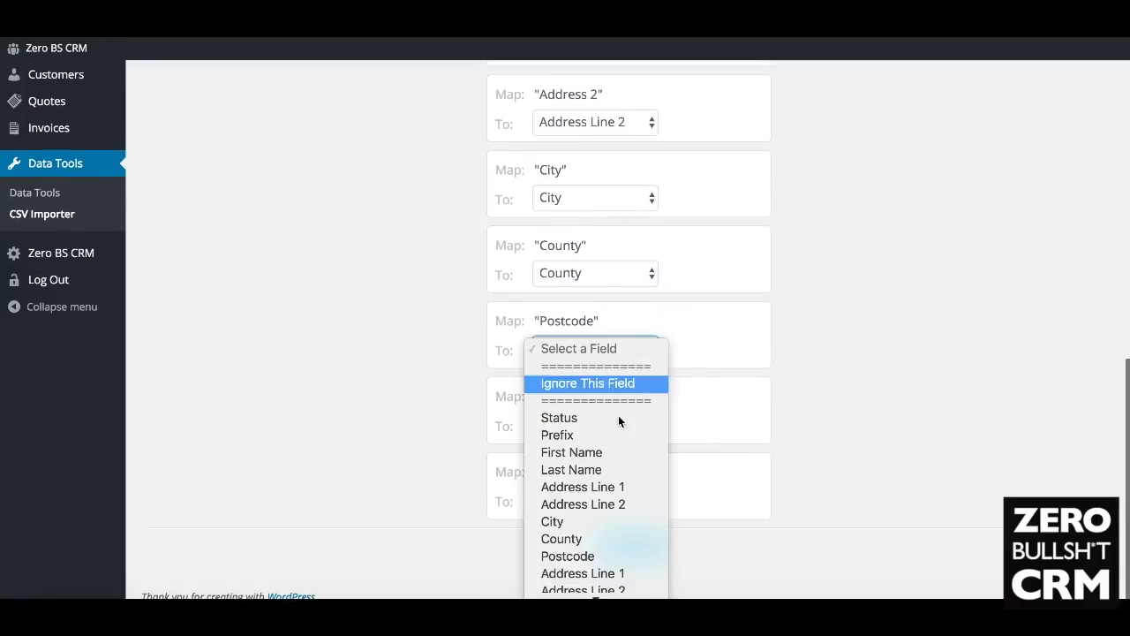
{"action": "left_click", "coordinate": [613, 556]}
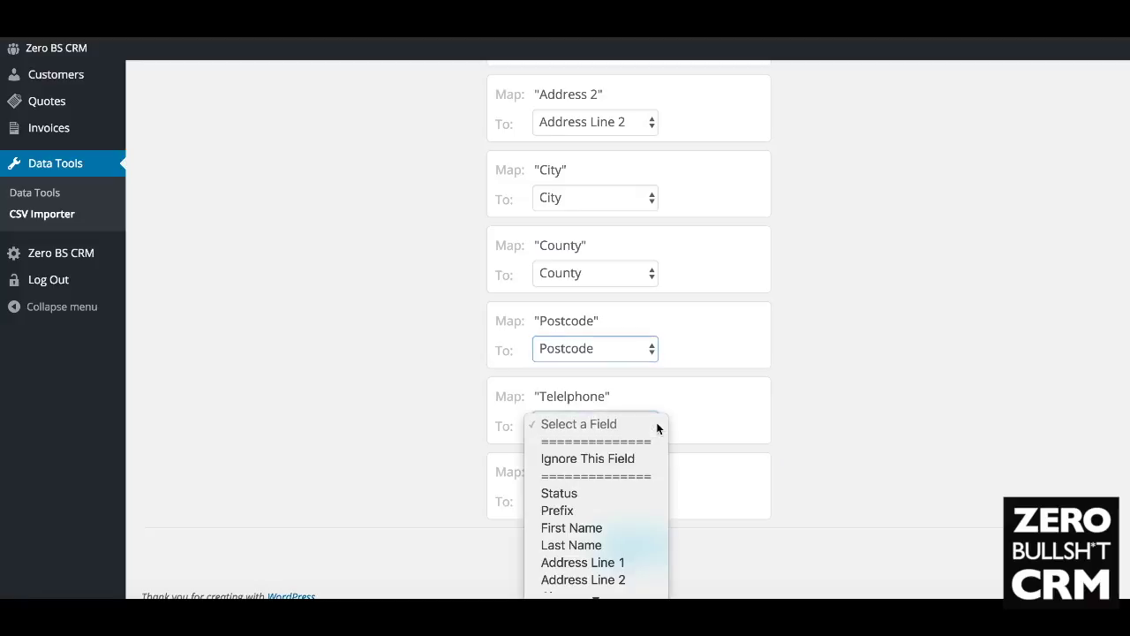
- After checking the spreadsheet, map the Telephone column to Home Telephone
{"action": "scroll", "coordinate": [636, 503], "scroll_direction": "down", "scroll_amount": 5}
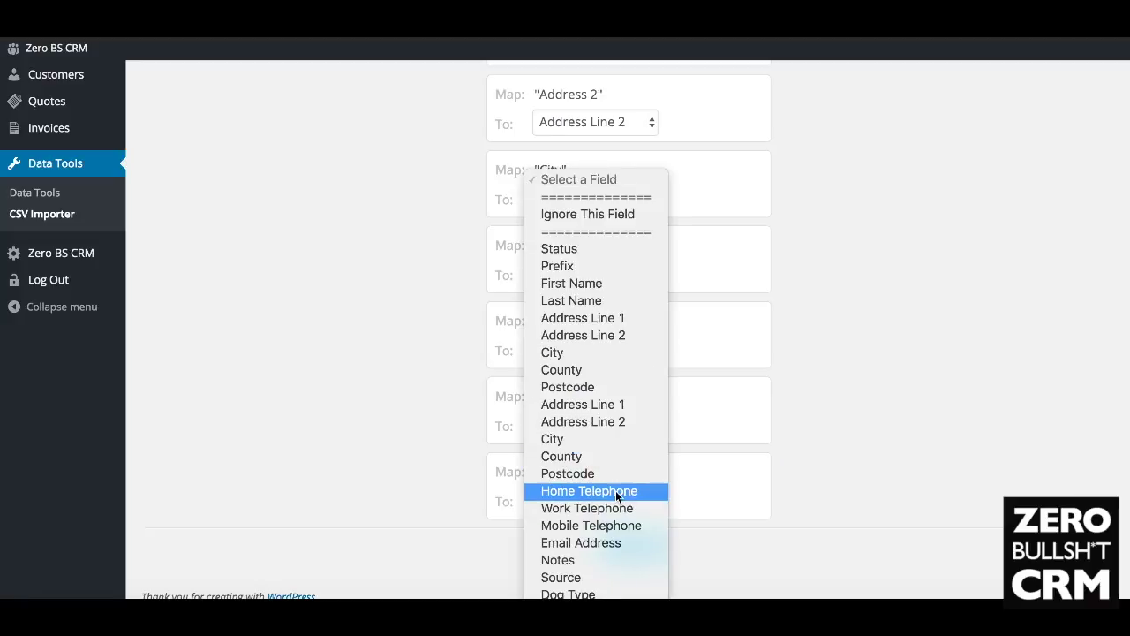
{"action": "left_click", "coordinate": [841, 368]}
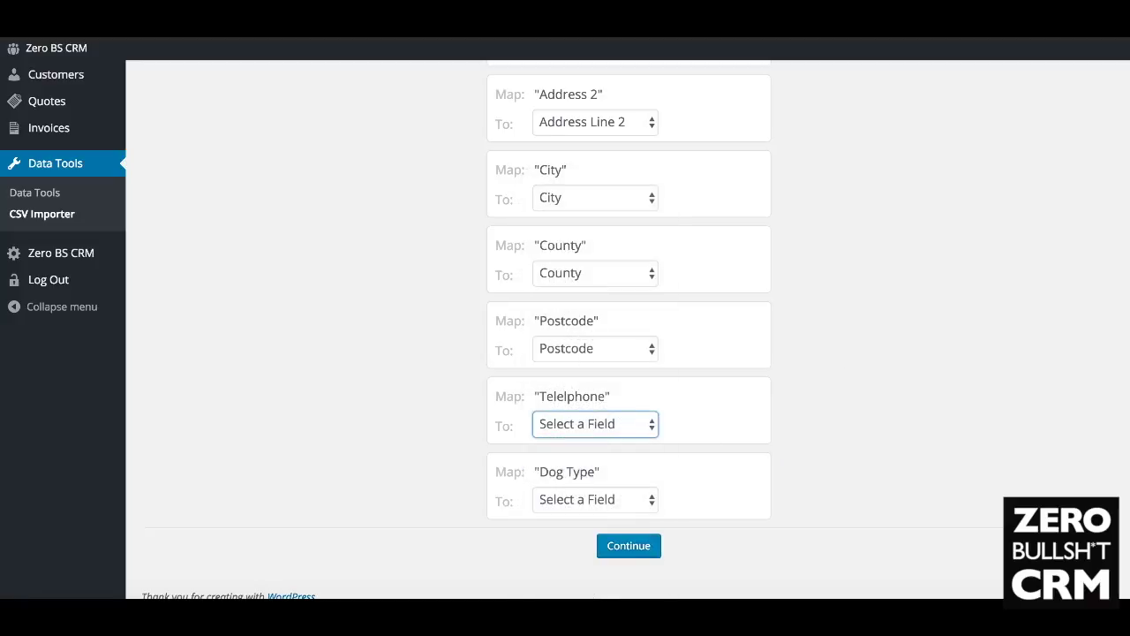
{"action": "left_click", "coordinate": [629, 619]}
{"action": "left_click", "coordinate": [1099, 267]}
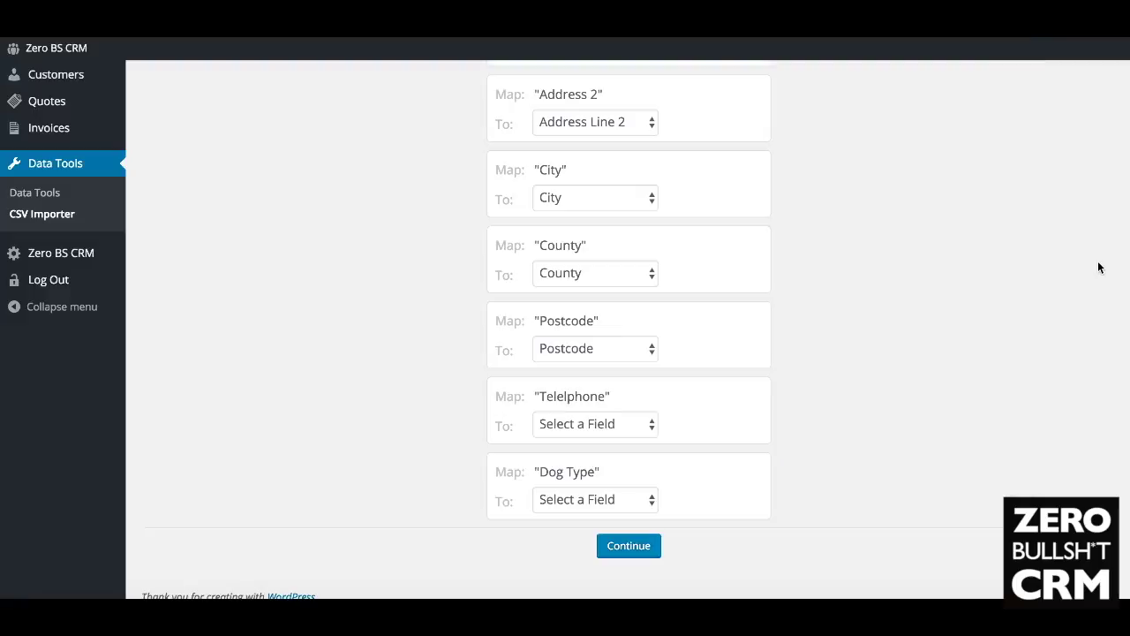
{"action": "left_click", "coordinate": [615, 425]}
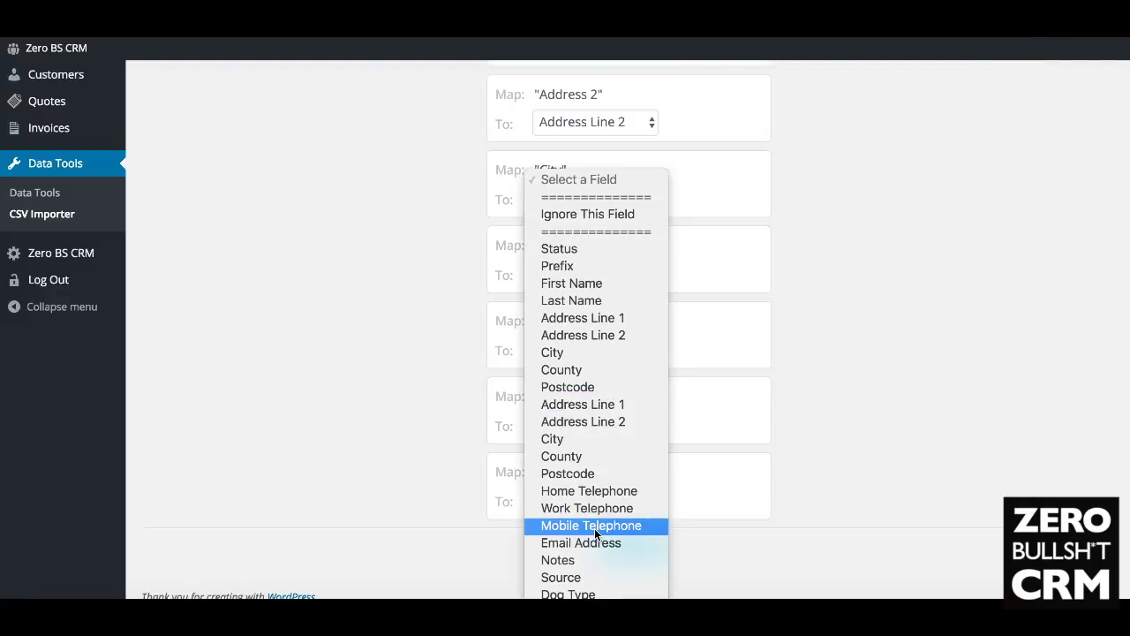
{"action": "left_click", "coordinate": [594, 496]}
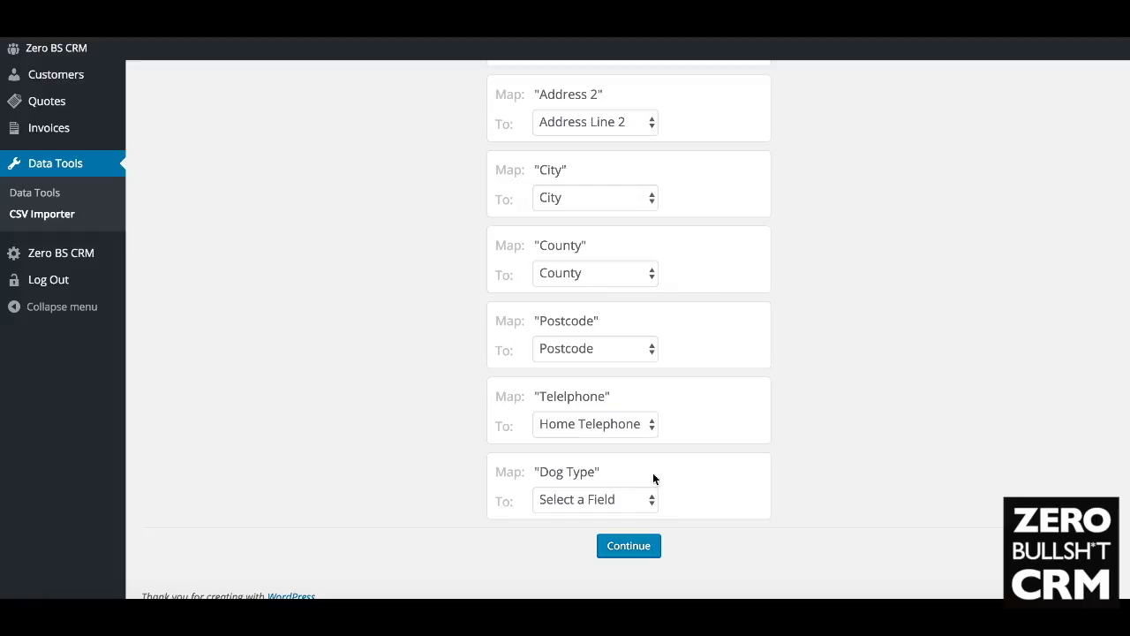
{"action": "scroll", "coordinate": [658, 296], "scroll_direction": "up", "scroll_amount": 6}
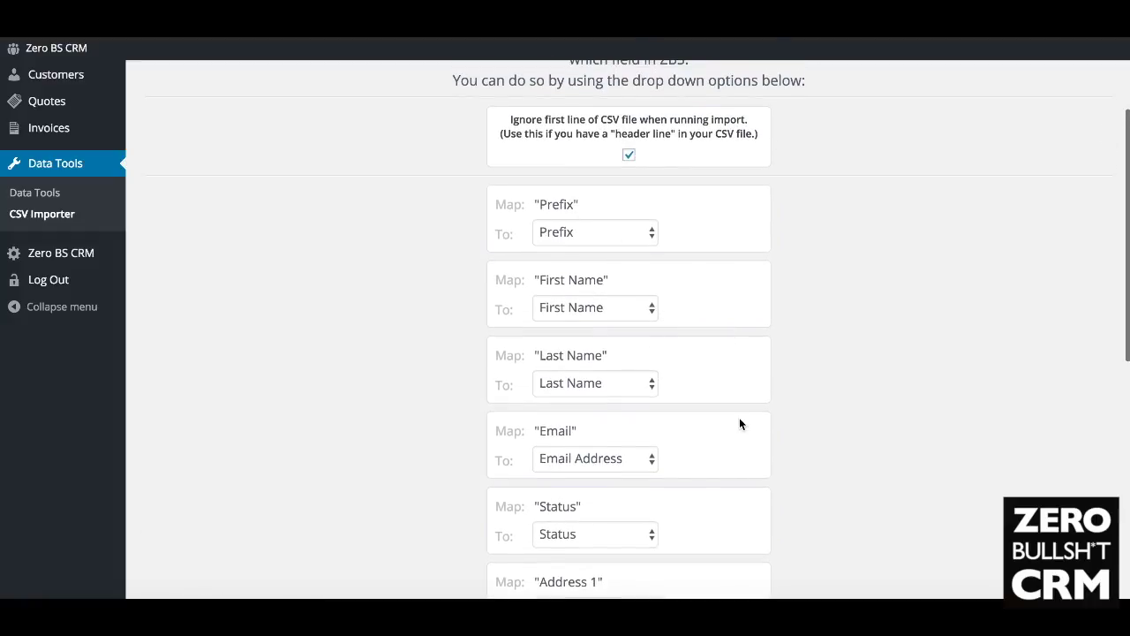
- Map the Dog Type column to the custom Dog Type field and continue to Run Import
{"action": "scroll", "coordinate": [739, 424], "scroll_direction": "down", "scroll_amount": 2}
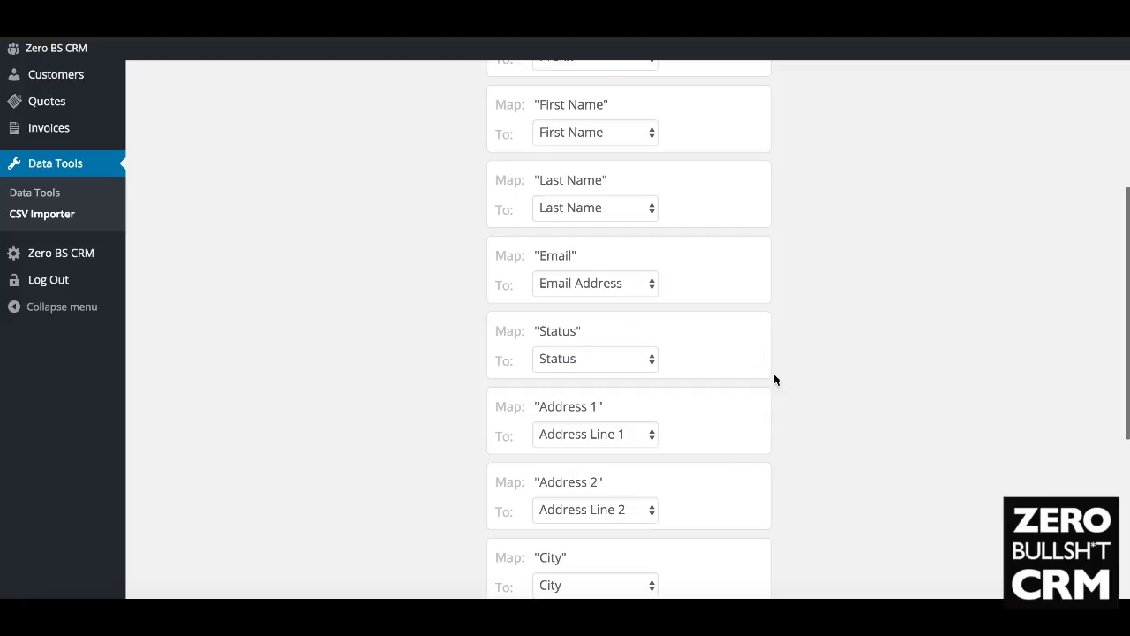
{"action": "left_click", "coordinate": [625, 597]}
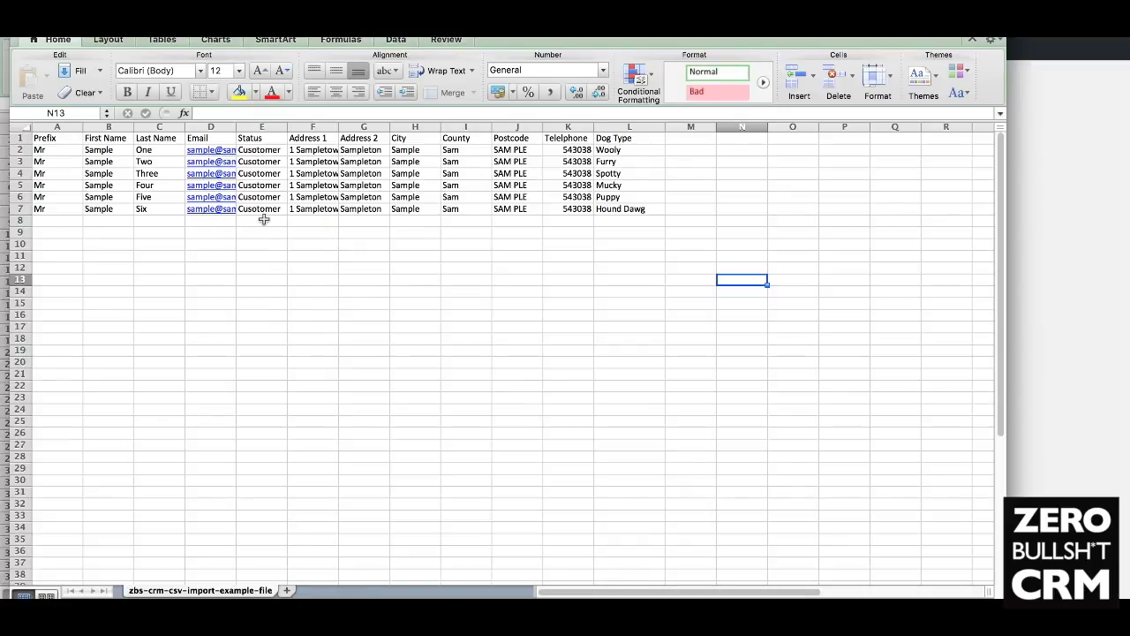
{"action": "left_click", "coordinate": [1100, 295]}
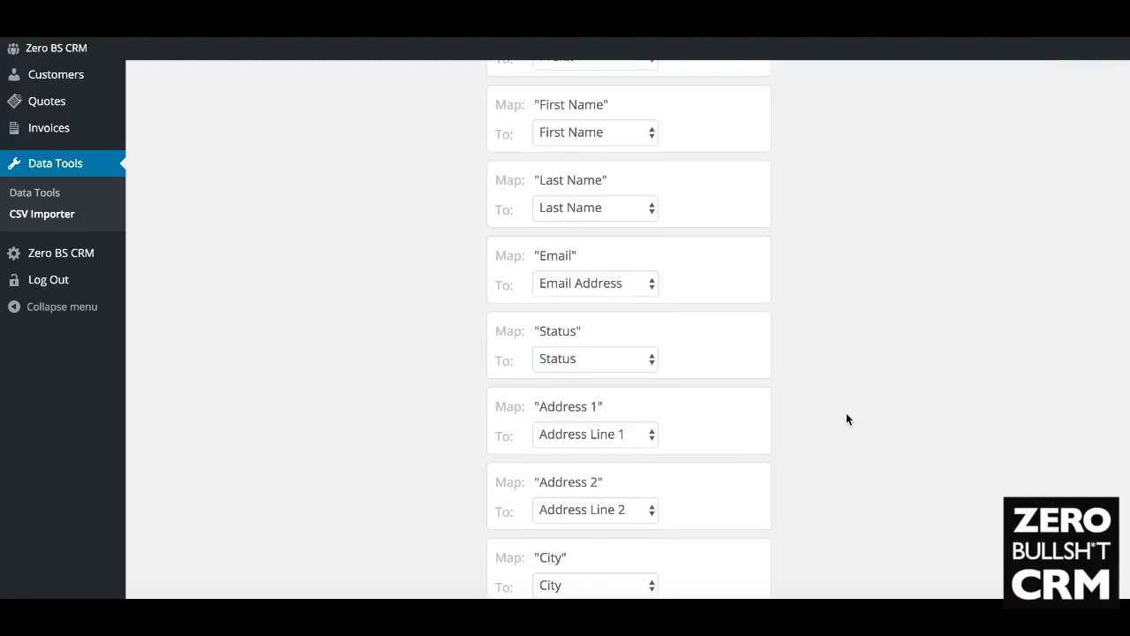
{"action": "scroll", "coordinate": [846, 419], "scroll_direction": "down", "scroll_amount": 5}
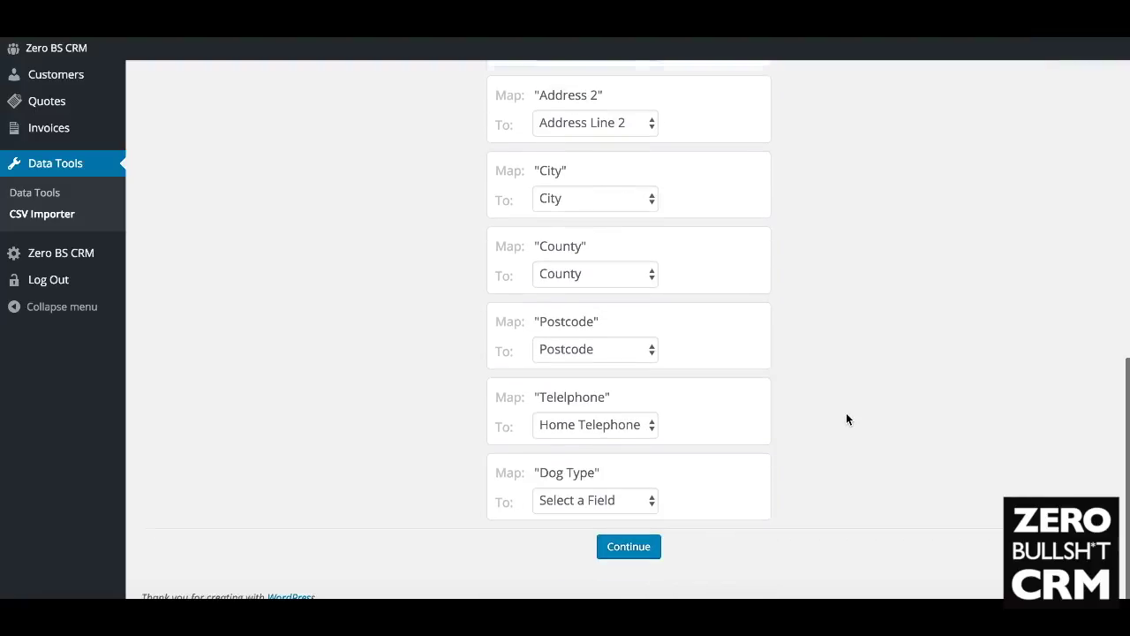
{"action": "left_click", "coordinate": [625, 500]}
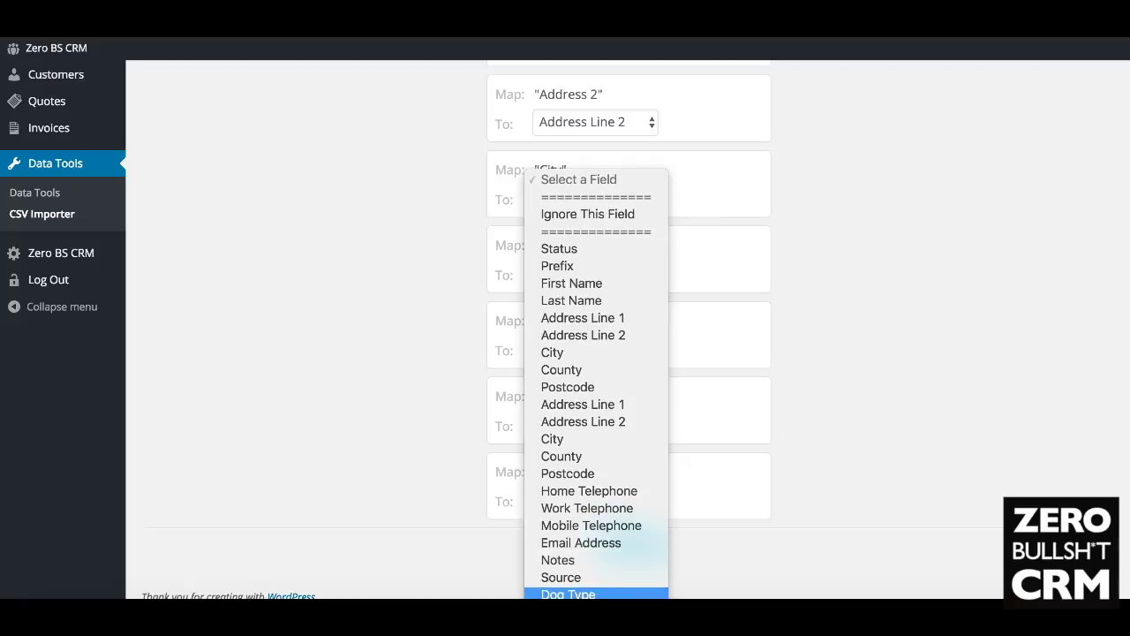
{"action": "left_click", "coordinate": [583, 594]}
{"action": "left_click", "coordinate": [628, 497]}
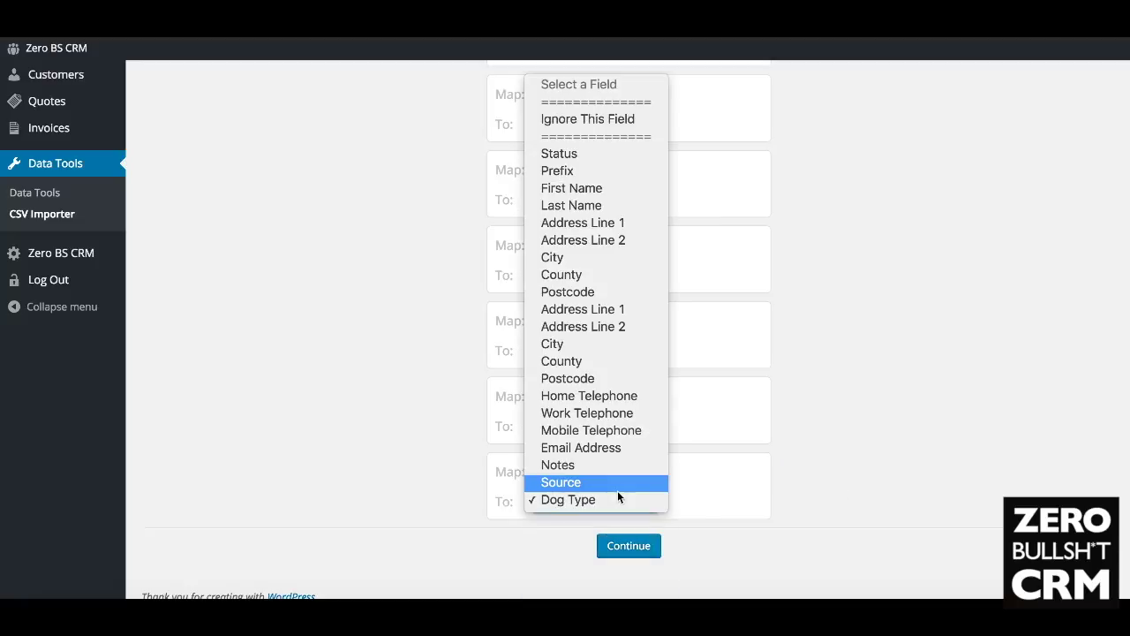
{"action": "left_click", "coordinate": [610, 499]}
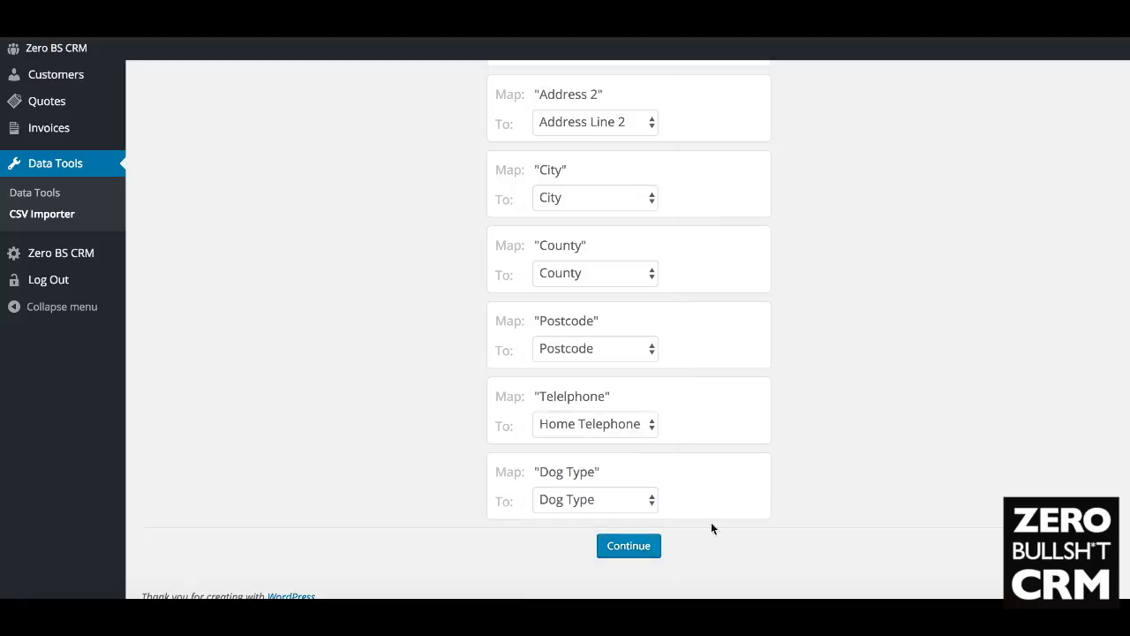
{"action": "left_click", "coordinate": [640, 548]}
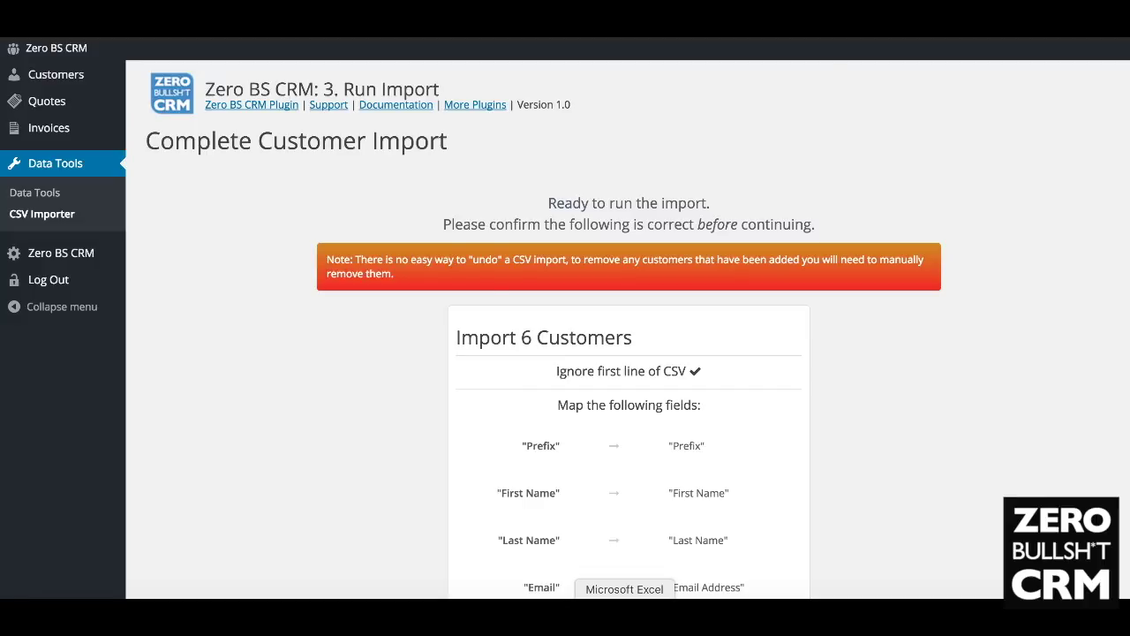
- Compare the 6-customer mapping summary with the spreadsheet, then run the import
{"action": "left_click", "coordinate": [618, 597]}
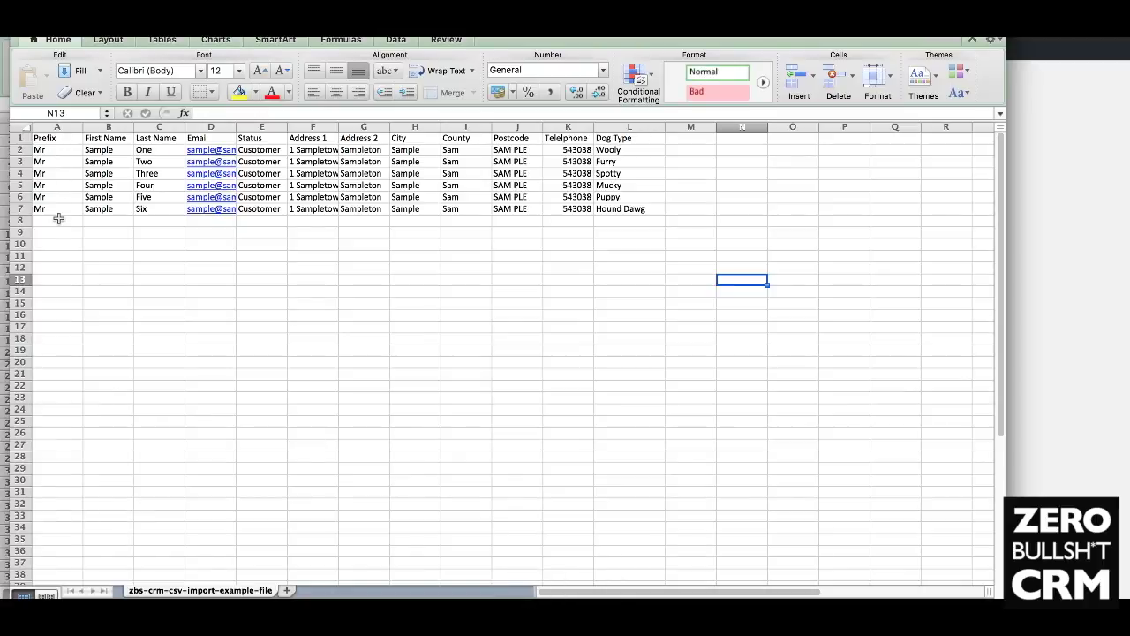
{"action": "left_click", "coordinate": [1045, 360]}
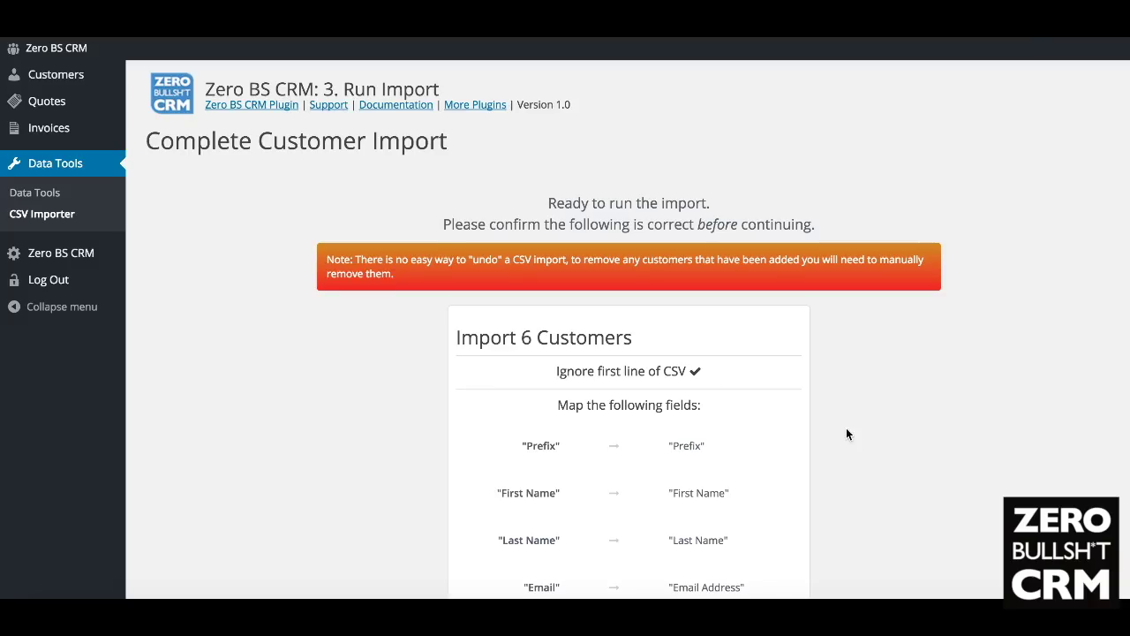
{"action": "scroll", "coordinate": [844, 430], "scroll_direction": "down", "scroll_amount": 3}
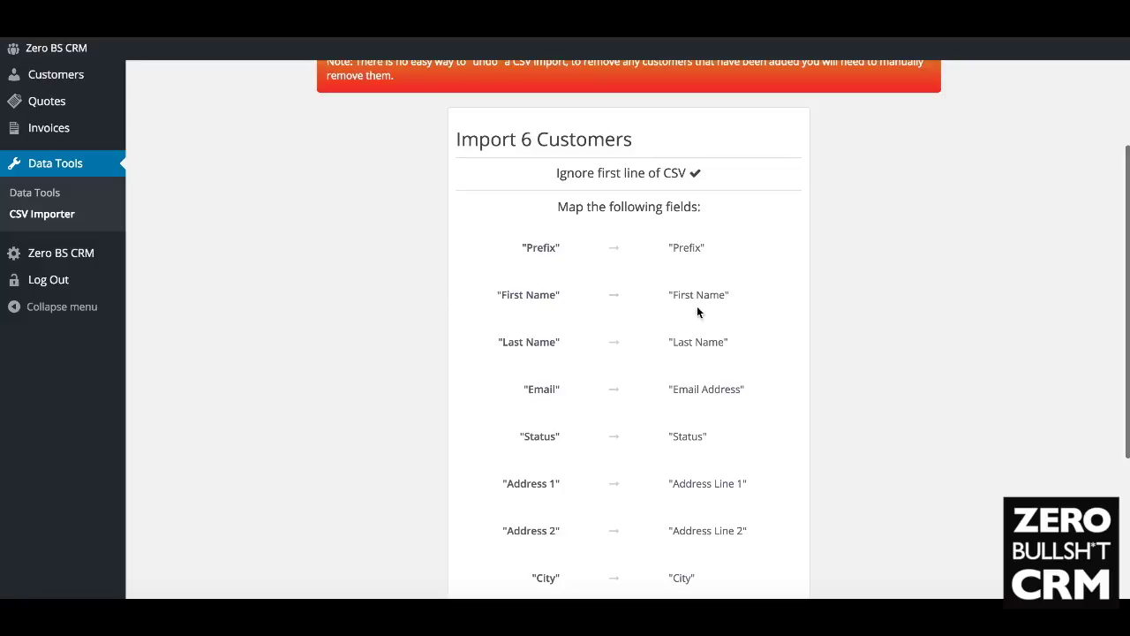
{"action": "scroll", "coordinate": [626, 335], "scroll_direction": "up", "scroll_amount": 3}
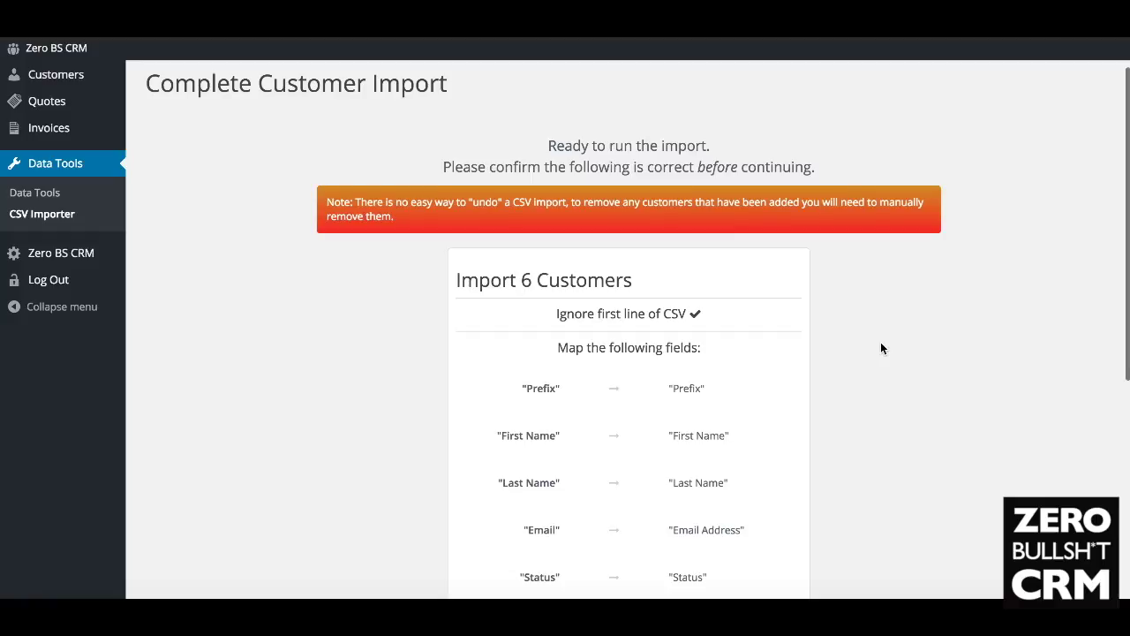
{"action": "scroll", "coordinate": [880, 346], "scroll_direction": "down", "scroll_amount": 3}
{"action": "scroll", "coordinate": [880, 345], "scroll_direction": "down", "scroll_amount": 3}
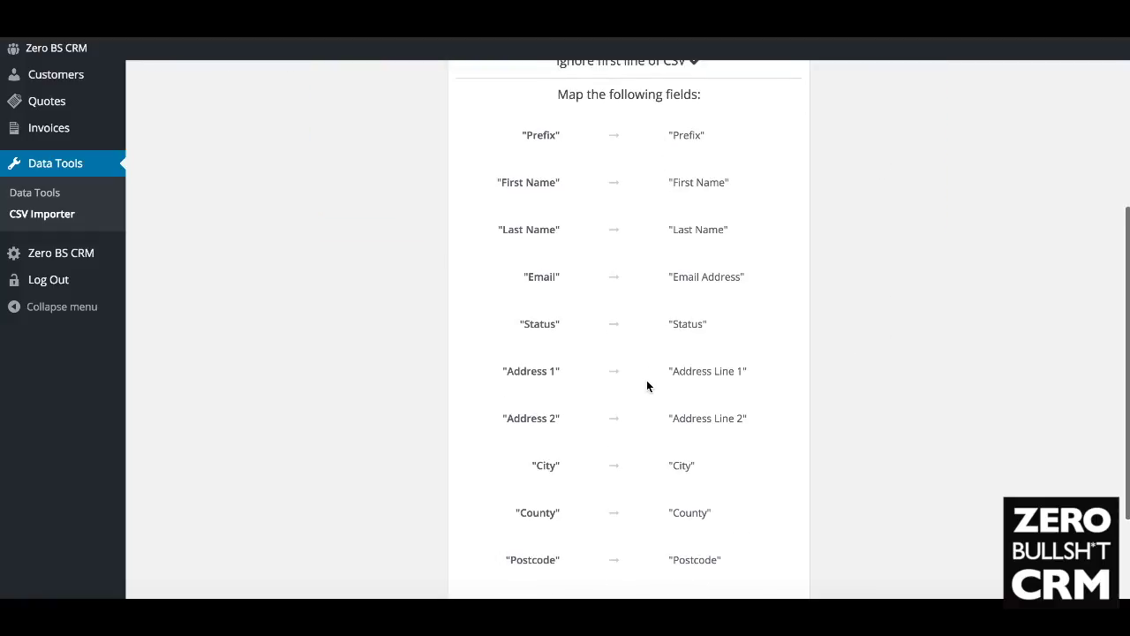
{"action": "scroll", "coordinate": [647, 386], "scroll_direction": "down", "scroll_amount": 2}
{"action": "scroll", "coordinate": [618, 376], "scroll_direction": "down", "scroll_amount": 2}
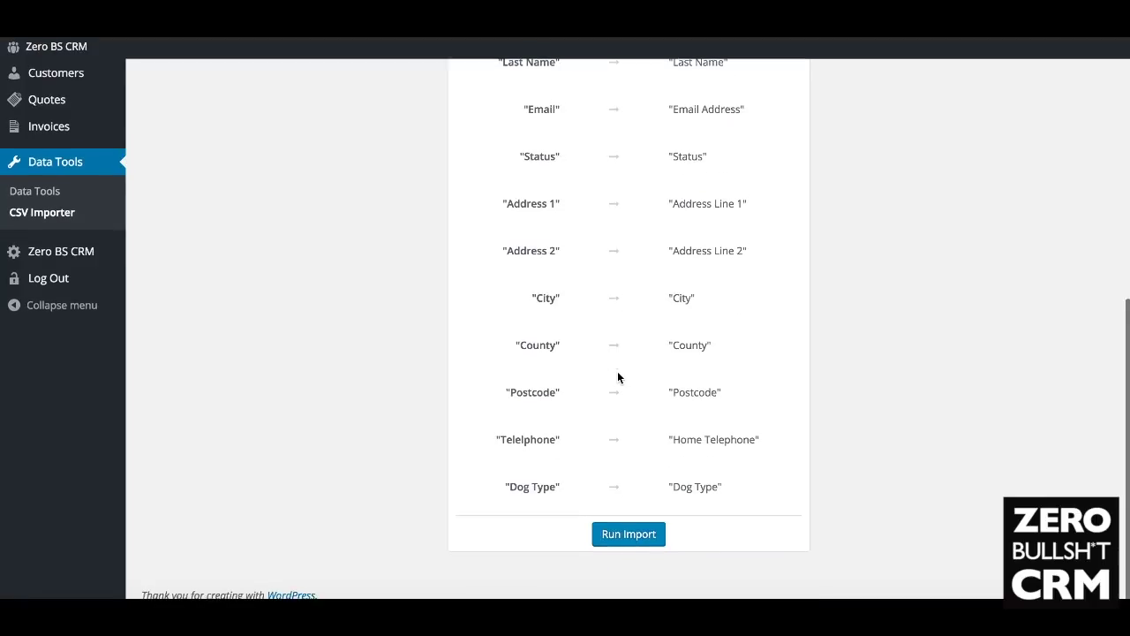
{"action": "left_click", "coordinate": [626, 536]}
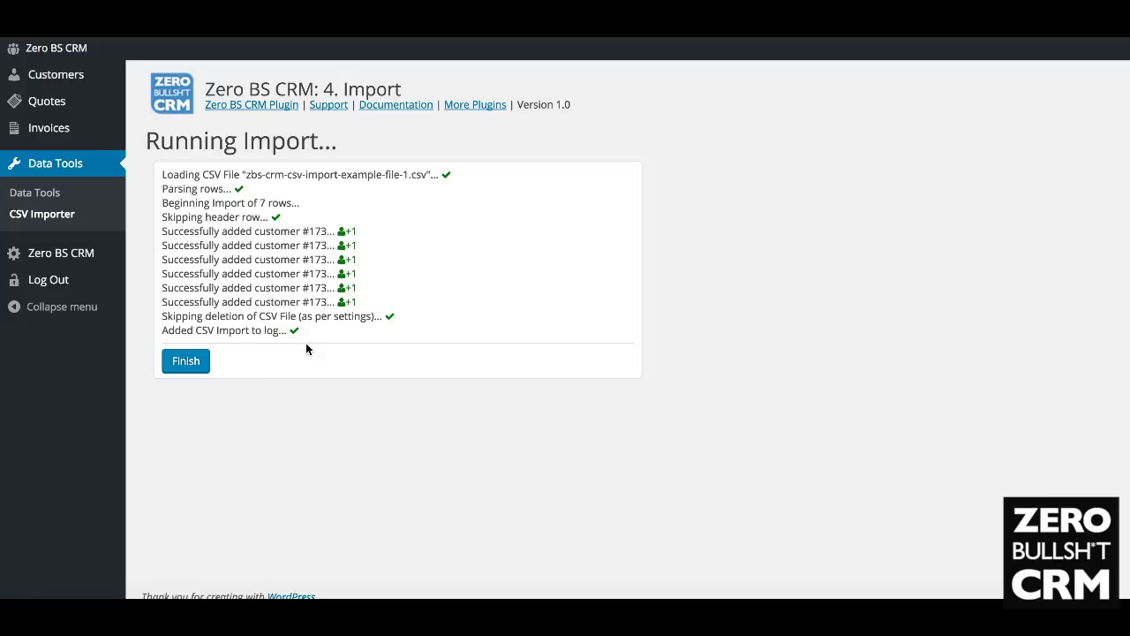
- Open Mr. Sample Six from Manage Customers and confirm Dog Type shows Hound Dawg
{"action": "mouse_move", "coordinate": [56, 78]}
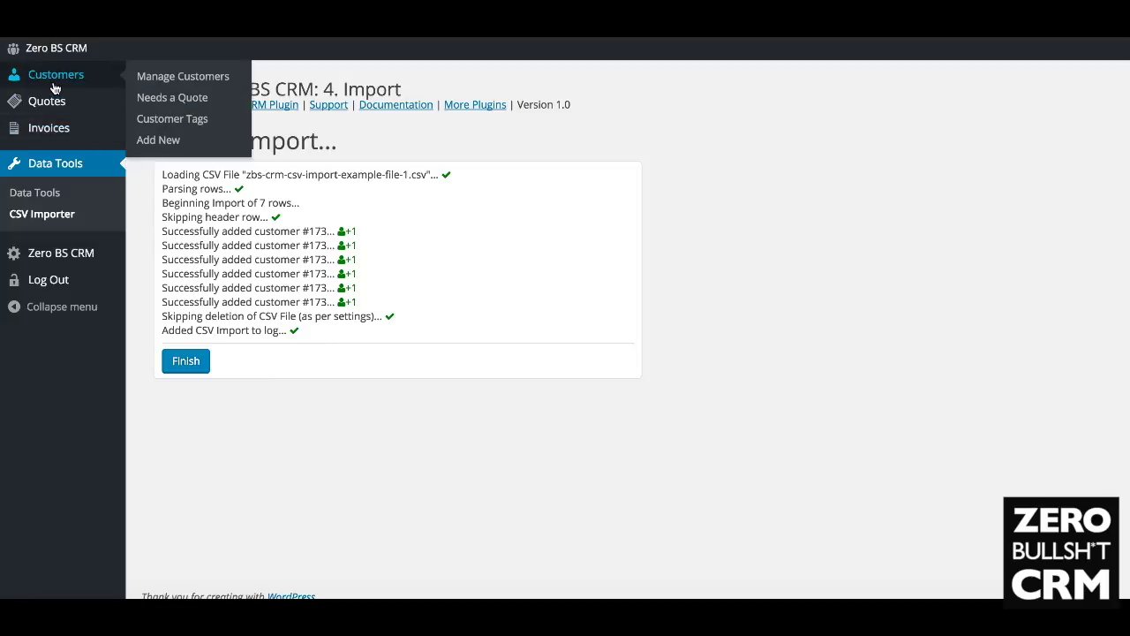
{"action": "left_click", "coordinate": [188, 86]}
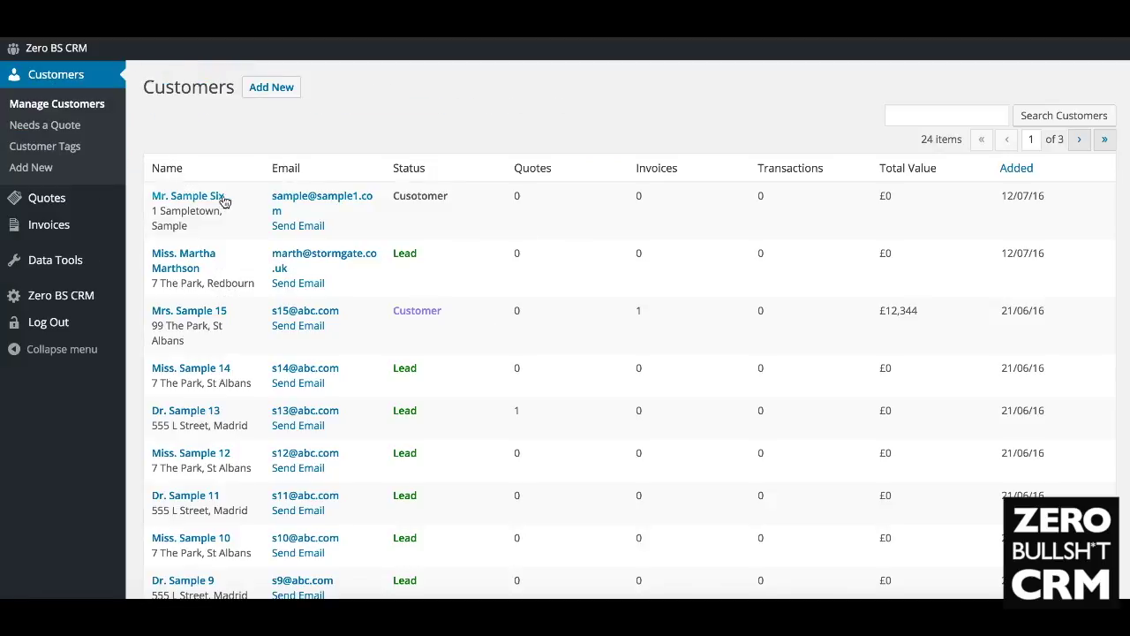
{"action": "left_click", "coordinate": [202, 202]}
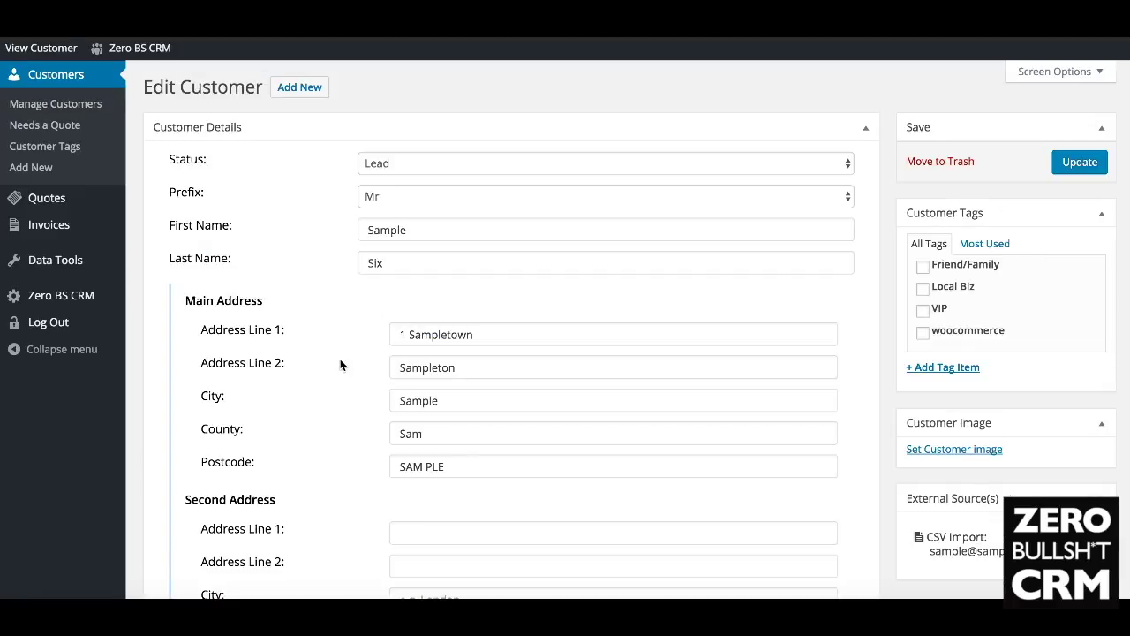
{"action": "scroll", "coordinate": [340, 359], "scroll_direction": "down", "scroll_amount": 8}
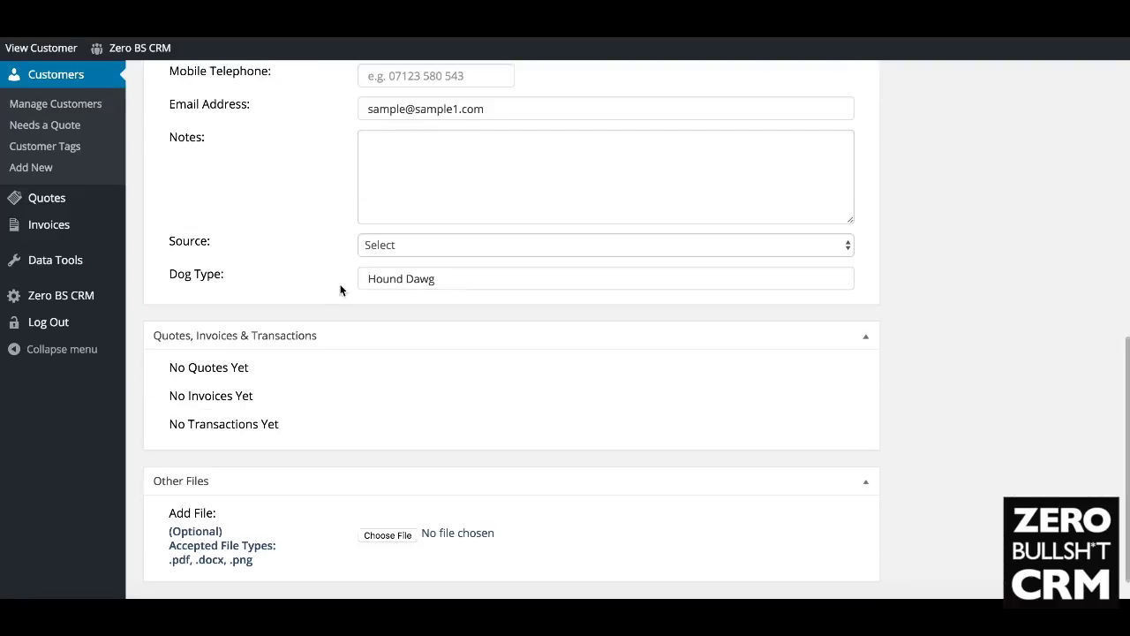
{"action": "left_click", "coordinate": [622, 590]}
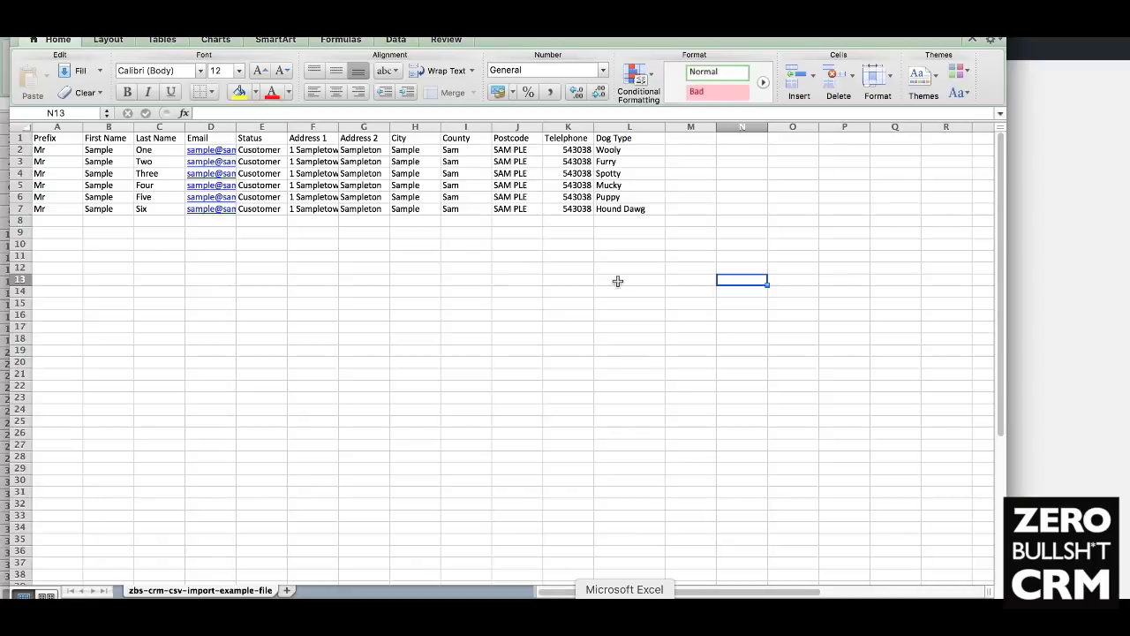
{"action": "left_click", "coordinate": [1109, 315]}
{"action": "scroll", "coordinate": [548, 376], "scroll_direction": "up", "scroll_amount": 10}
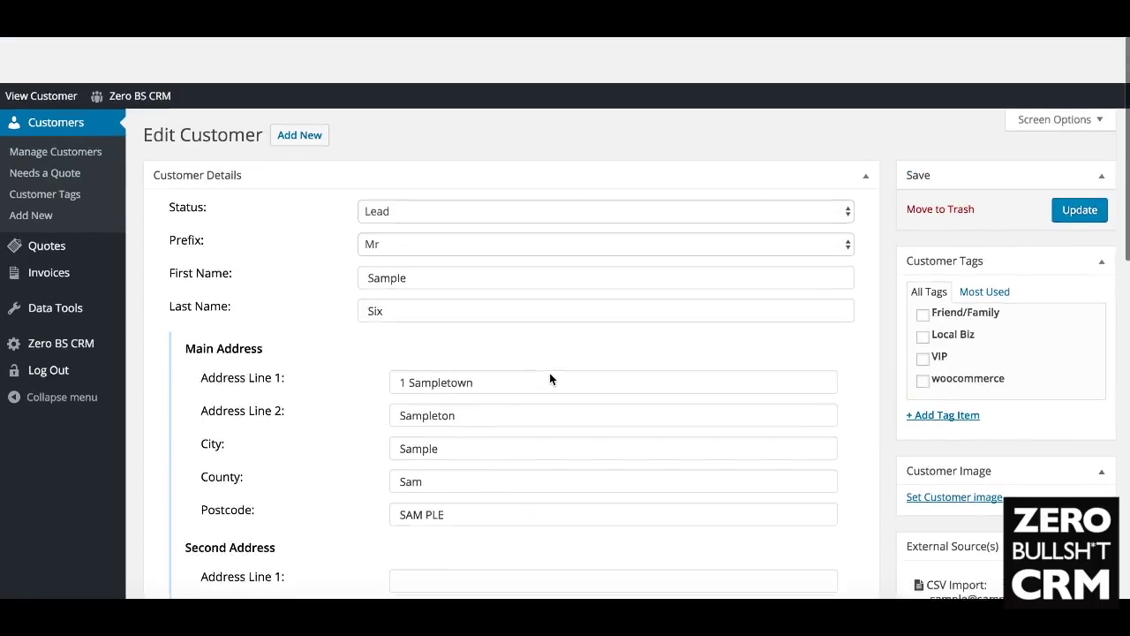